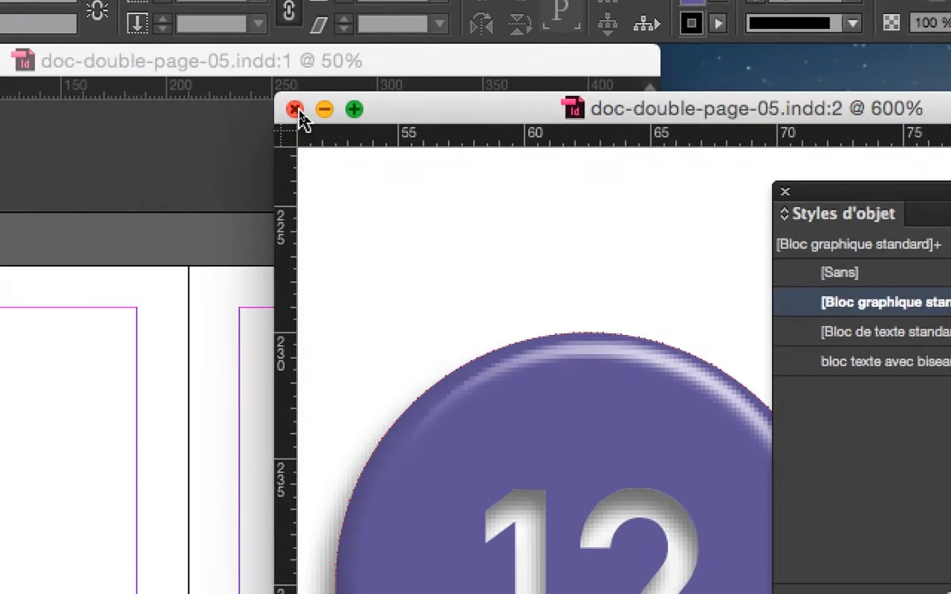
Close the second document window and the Nuancier and Styles d'objet panels, widening the remaining document window.
left_click(296, 110)
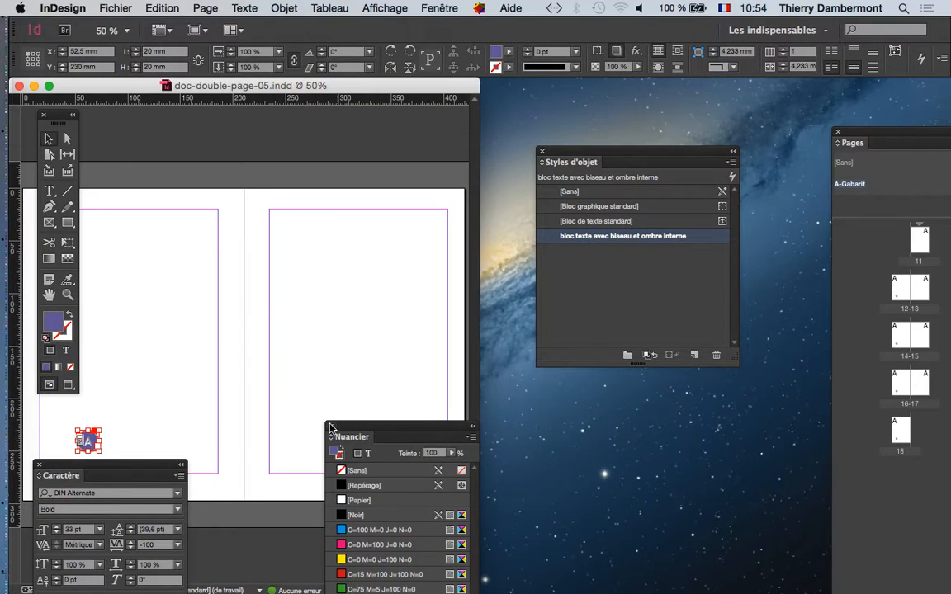
left_click(332, 431)
left_click_drag(449, 586, 872, 587)
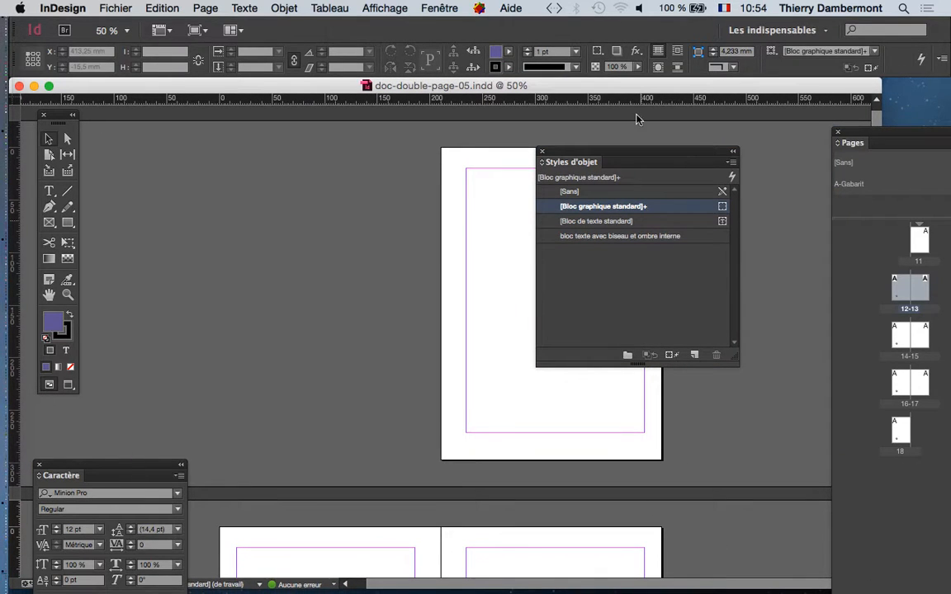
left_click(543, 152)
Open the left page of the A-Gabarit master spread for editing.
key("super+minus")
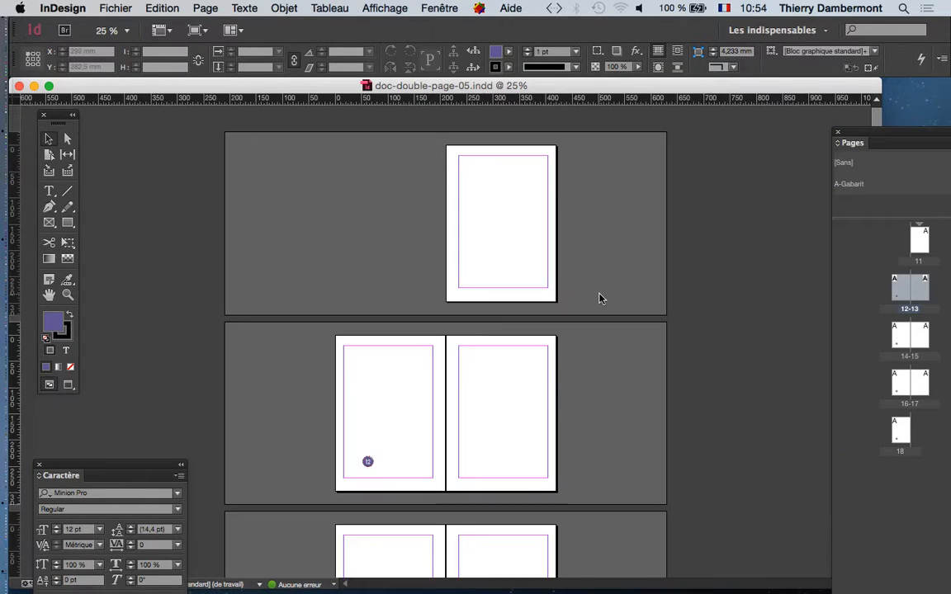
key("super+equal")
key("super+equal")
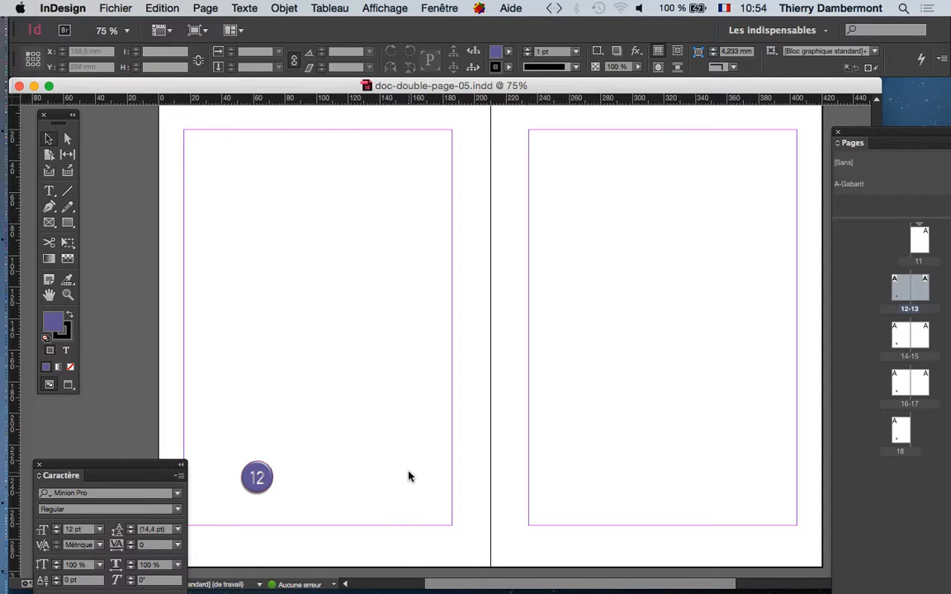
left_click_drag(871, 135, 620, 95)
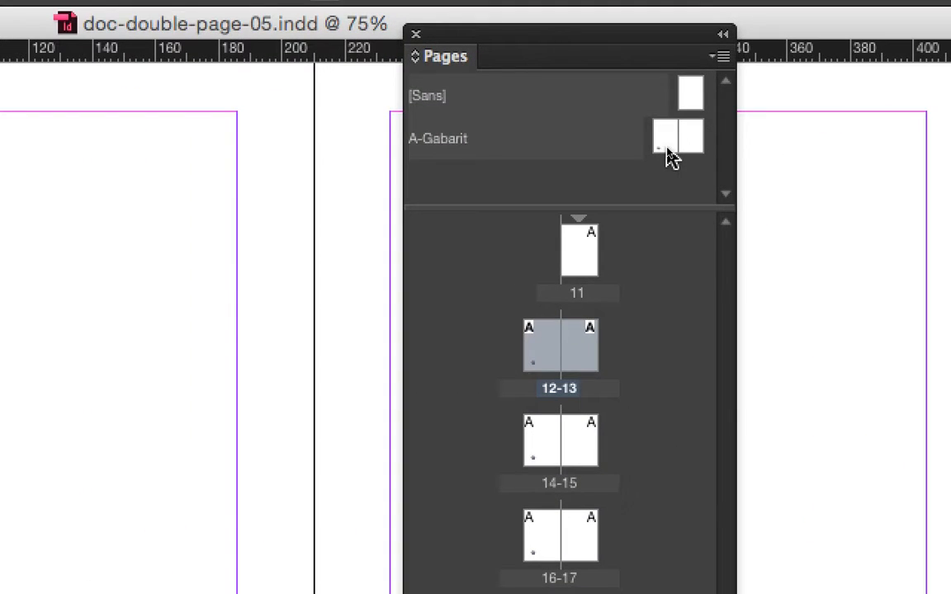
double_click(665, 141)
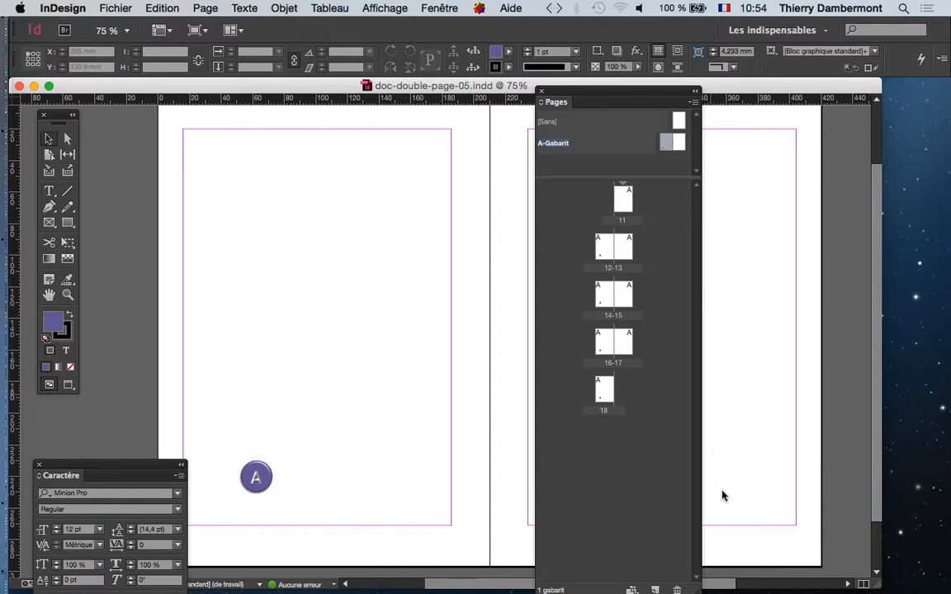
Rearrange the Pages and Caractère panels and widen the document window so the page-number circle is unobstructed.
left_click_drag(698, 587, 751, 458)
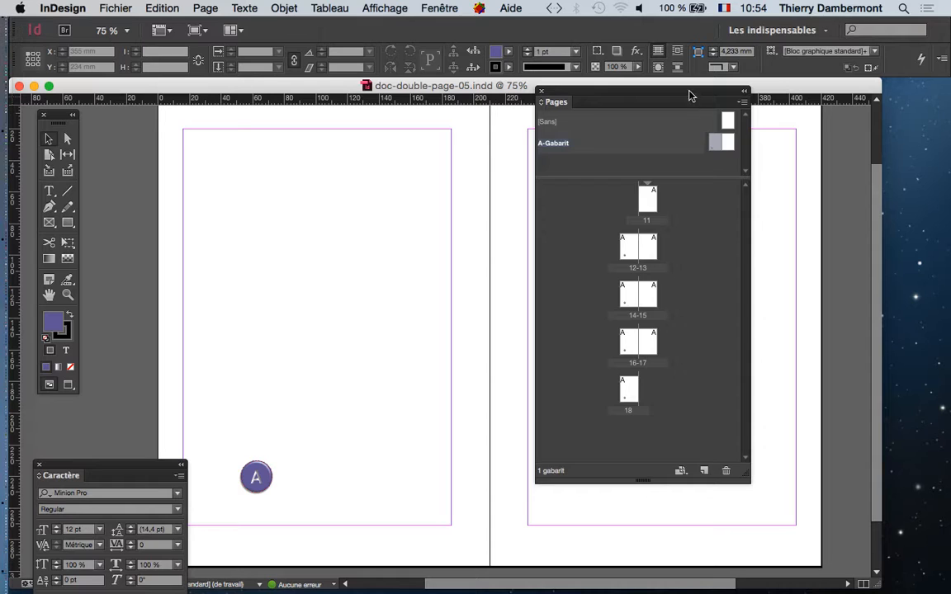
left_click_drag(687, 94, 694, 122)
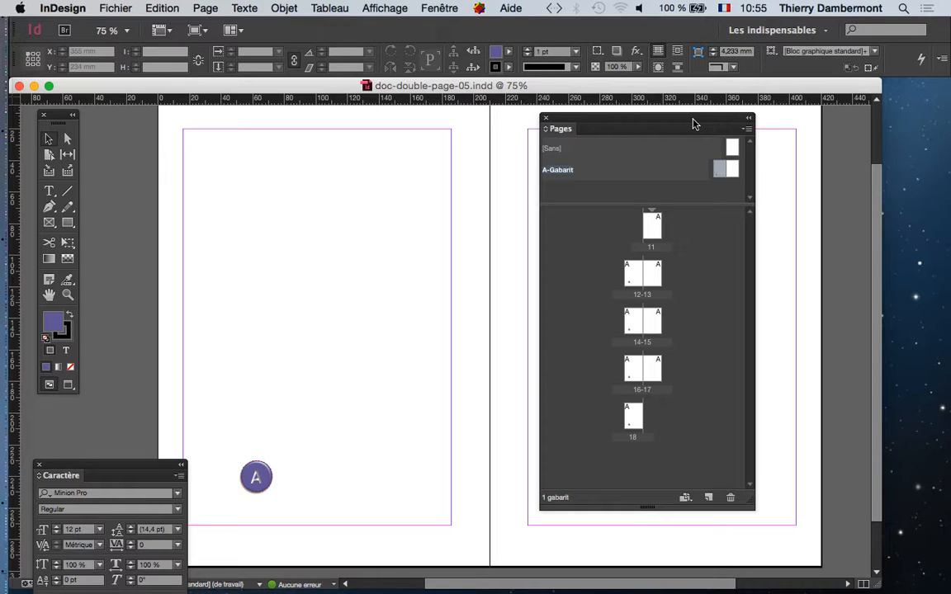
left_click_drag(693, 123, 734, 124)
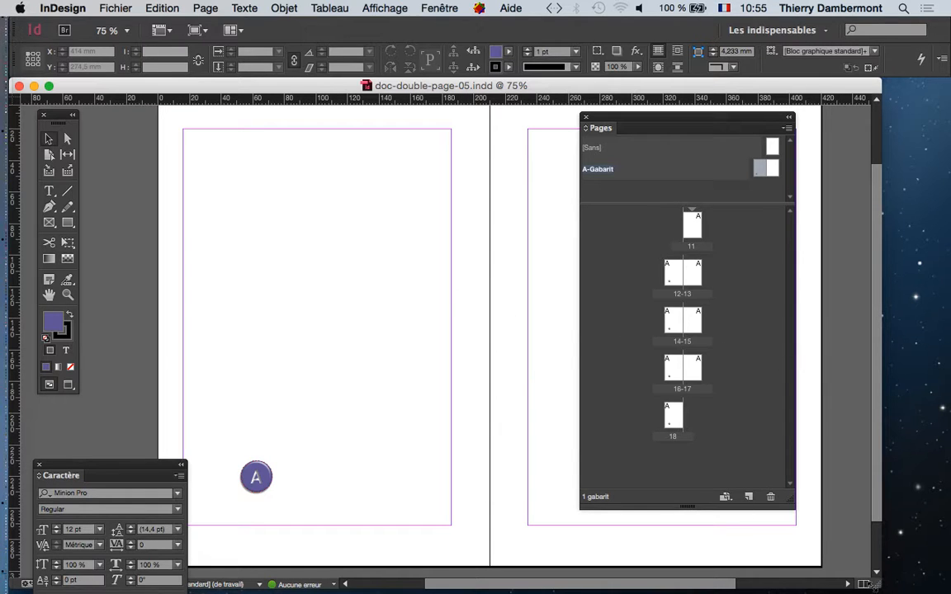
left_click_drag(880, 587, 945, 588)
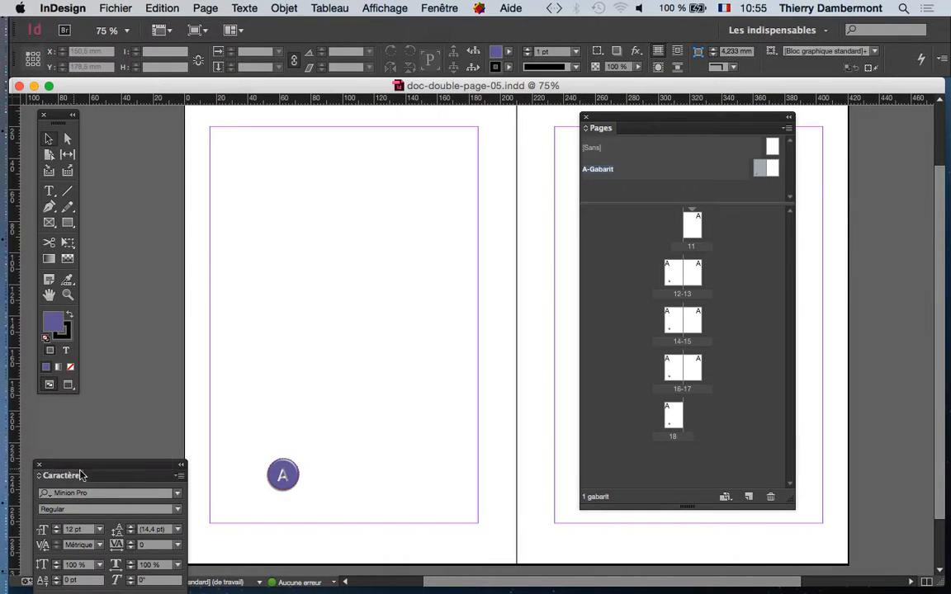
left_click_drag(81, 475, 167, 271)
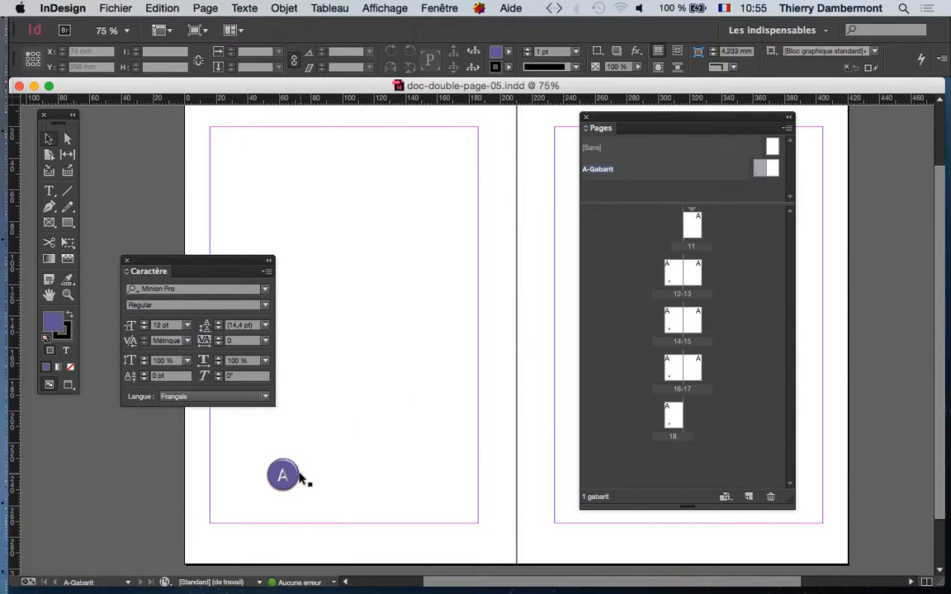
Centre the page-number circle beneath the left master page's text area, at about X 91 mm, Y 273 mm.
left_click(286, 477)
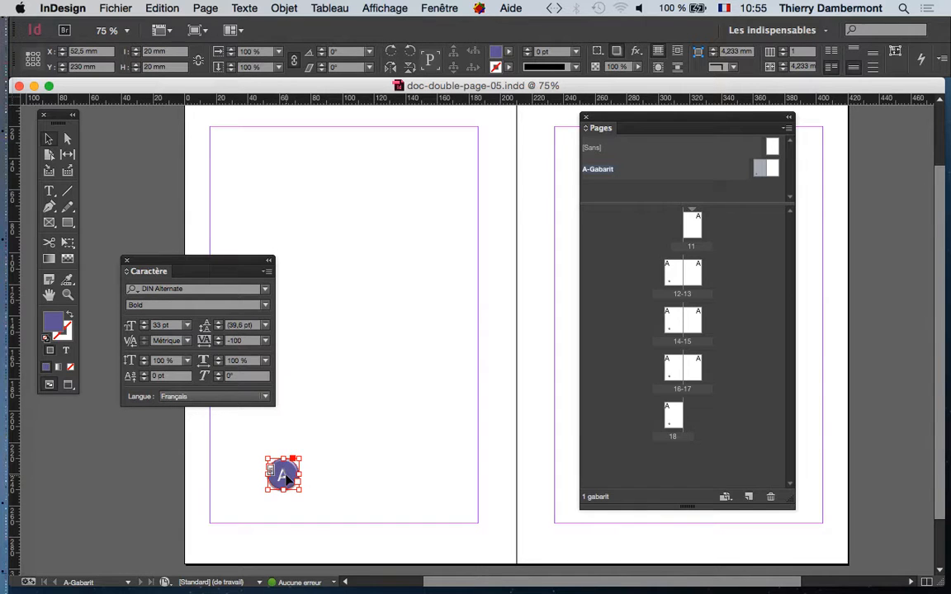
left_click_drag(285, 477, 358, 552)
left_click_drag(588, 117, 716, 129)
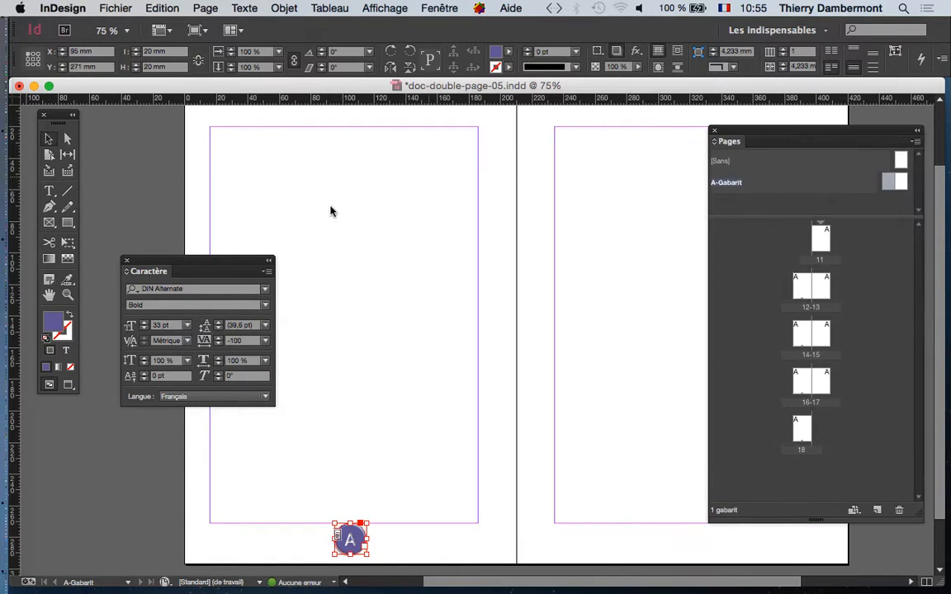
left_click_drag(252, 261, 132, 417)
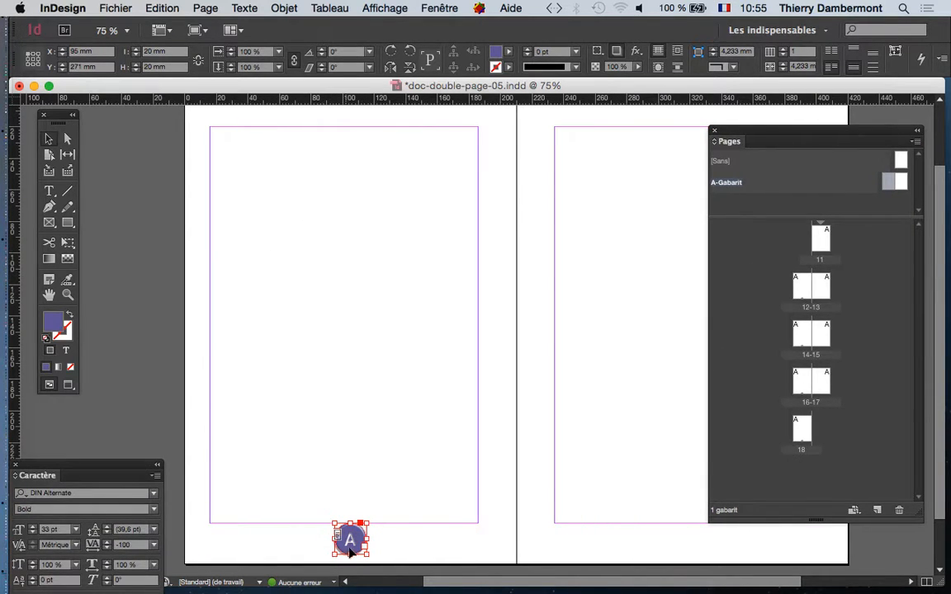
mouse_move(348, 545)
left_mouse_down()
mouse_move(272, 549)
mouse_move(350, 549)
left_mouse_up()
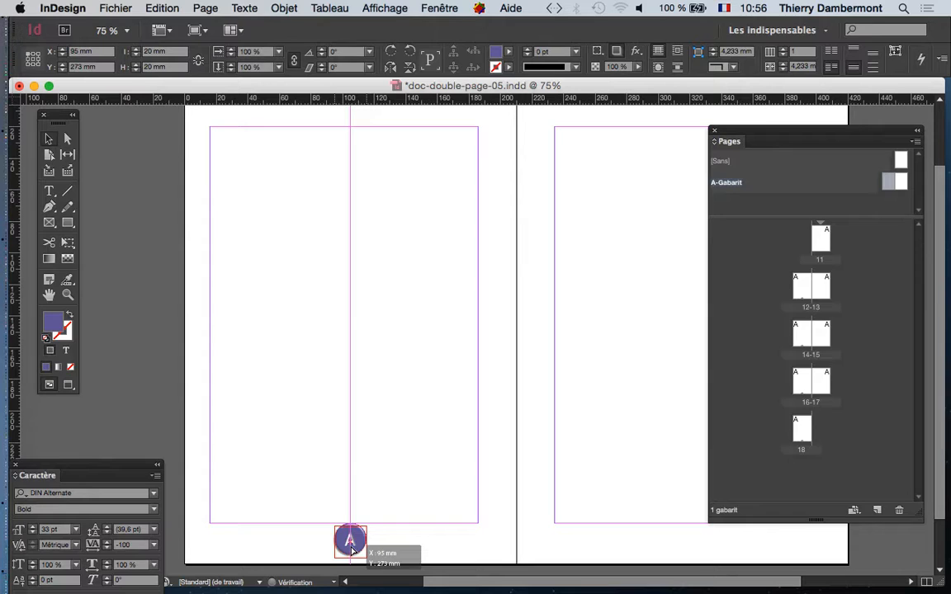
left_click_drag(351, 548, 345, 551)
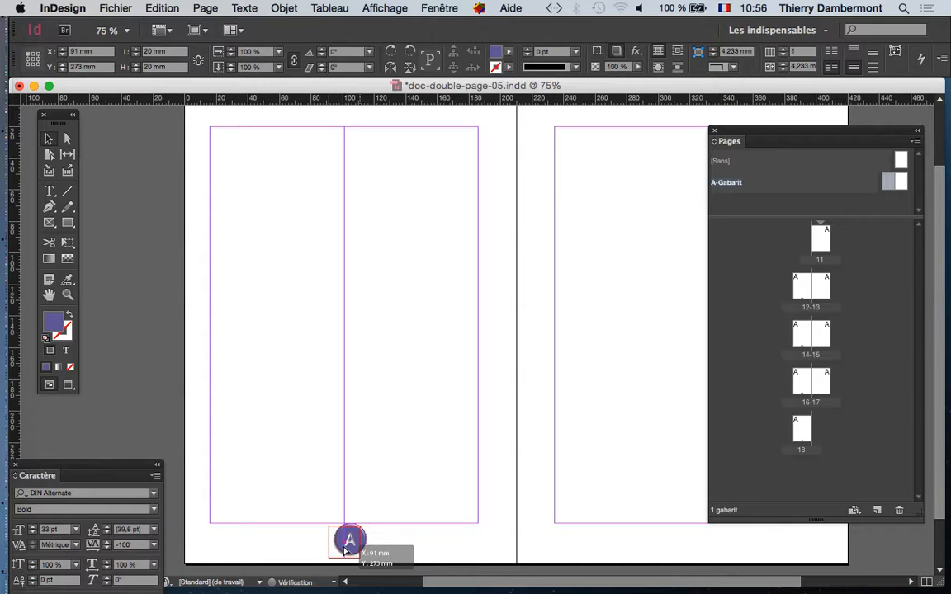
left_click_drag(345, 551, 345, 551)
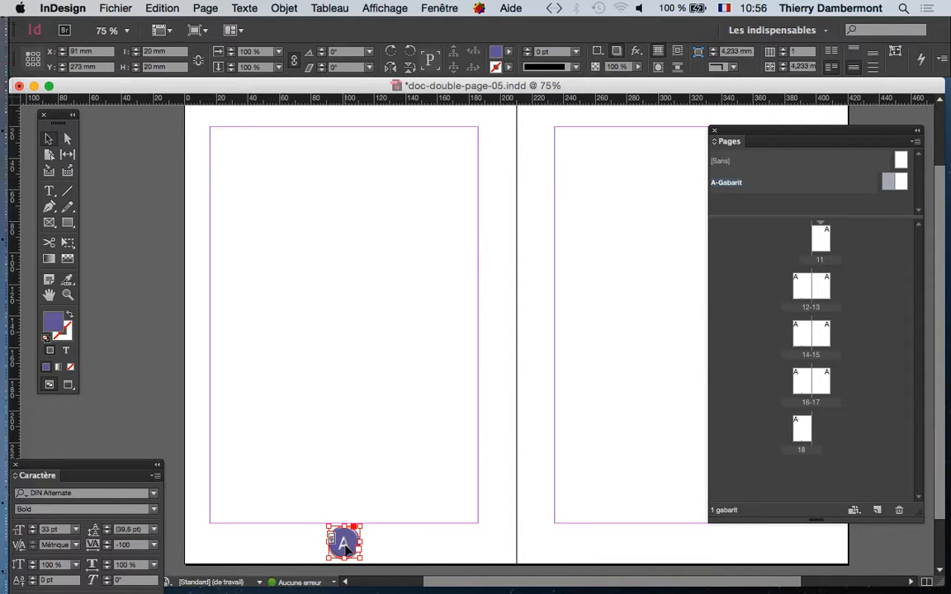
Move the page-number circle onto the left master page's lower-left margin corner, at about X 6.5 mm, Y 266.5 mm.
left_click_drag(345, 548, 210, 534)
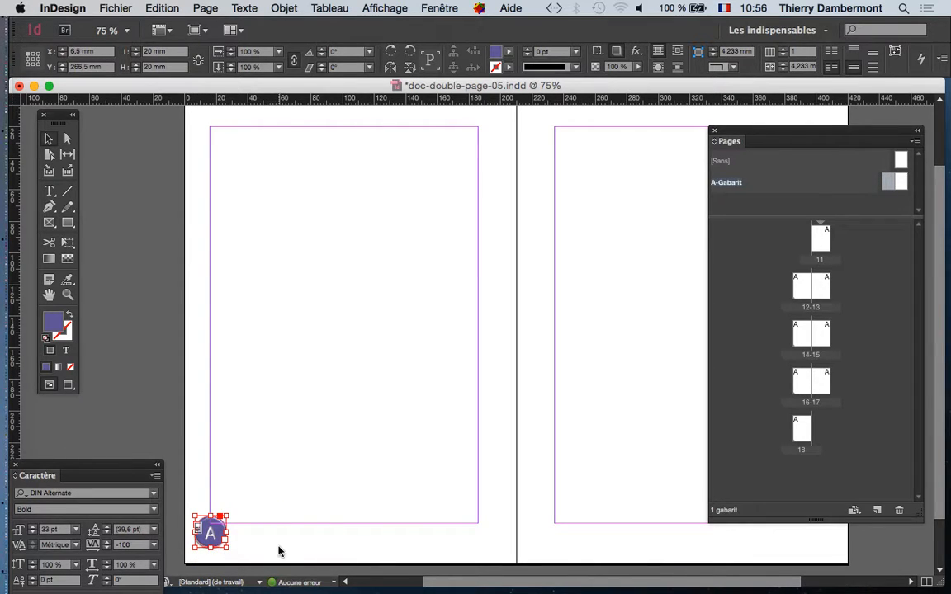
left_click(259, 561)
key("super+equal")
key("super+equal")
left_click_drag(230, 487, 393, 384)
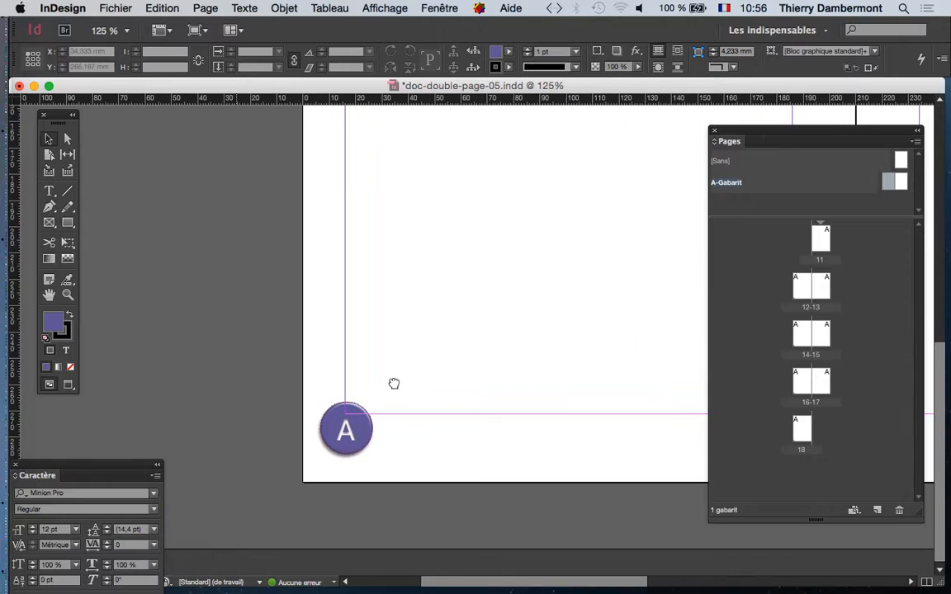
scroll(364, 454, "up", 2)
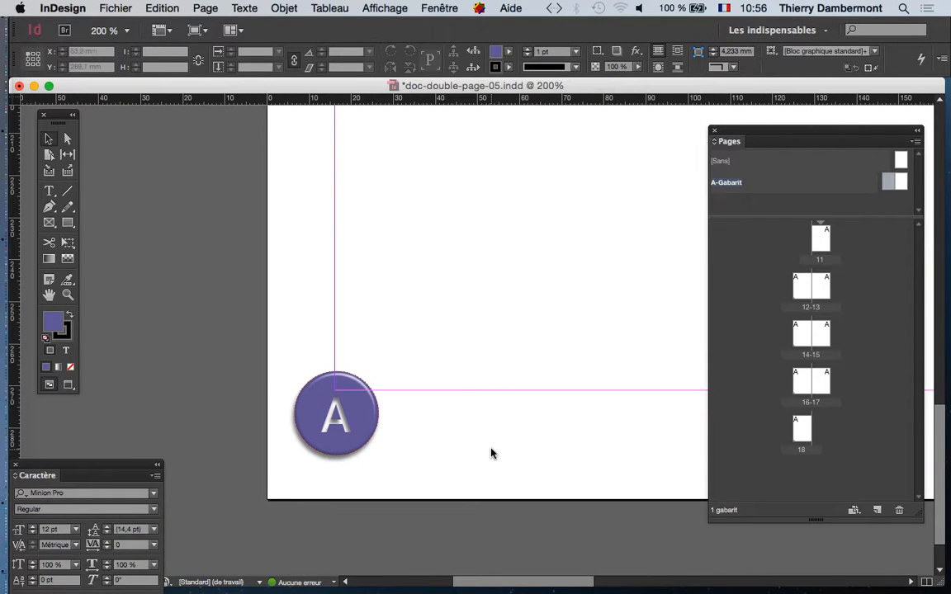
Scale the page-number circle and its text down proportionally to about 8.05 mm with the Free Transform tool.
left_click(371, 428)
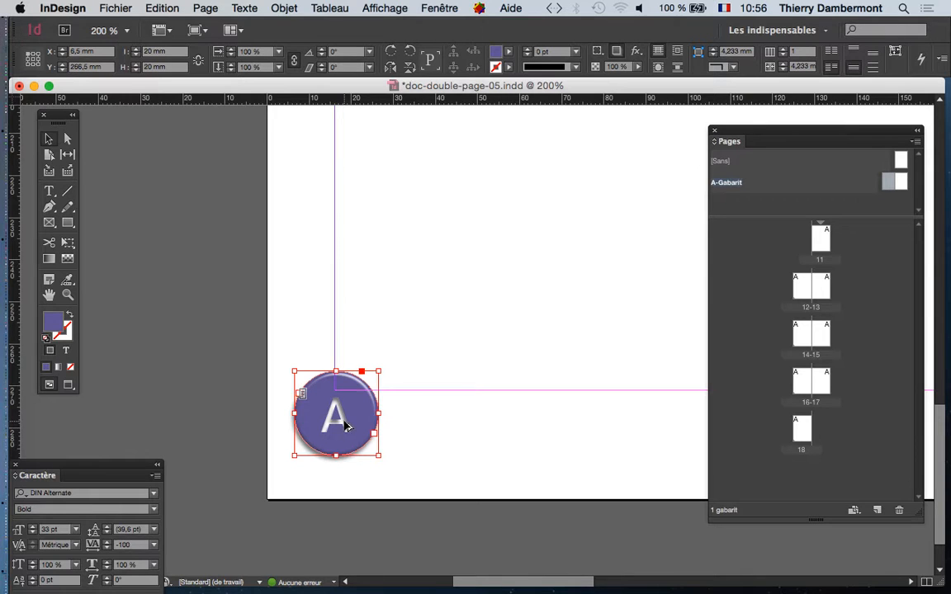
scroll(312, 382, "up", 2)
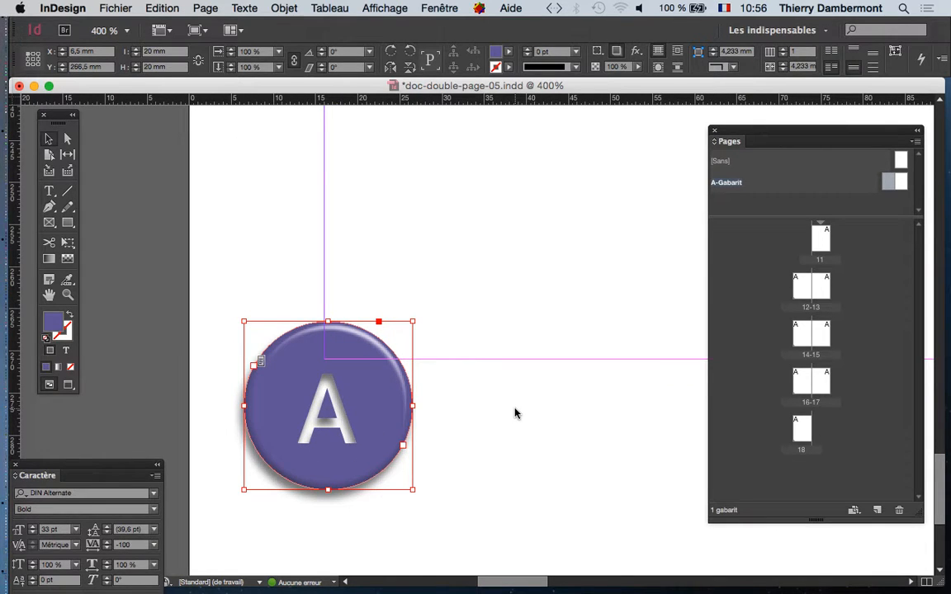
left_click_drag(60, 119, 194, 153)
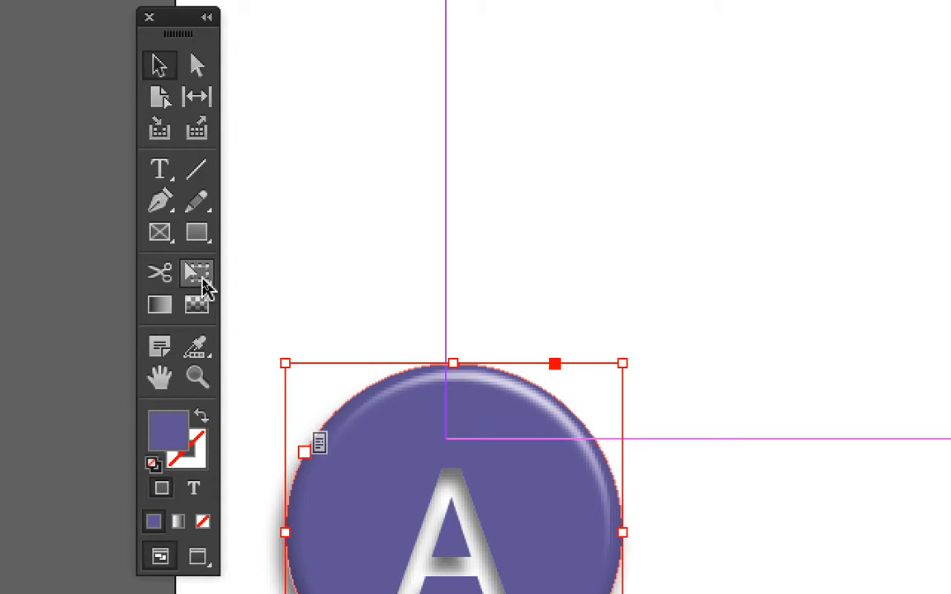
left_click(198, 275)
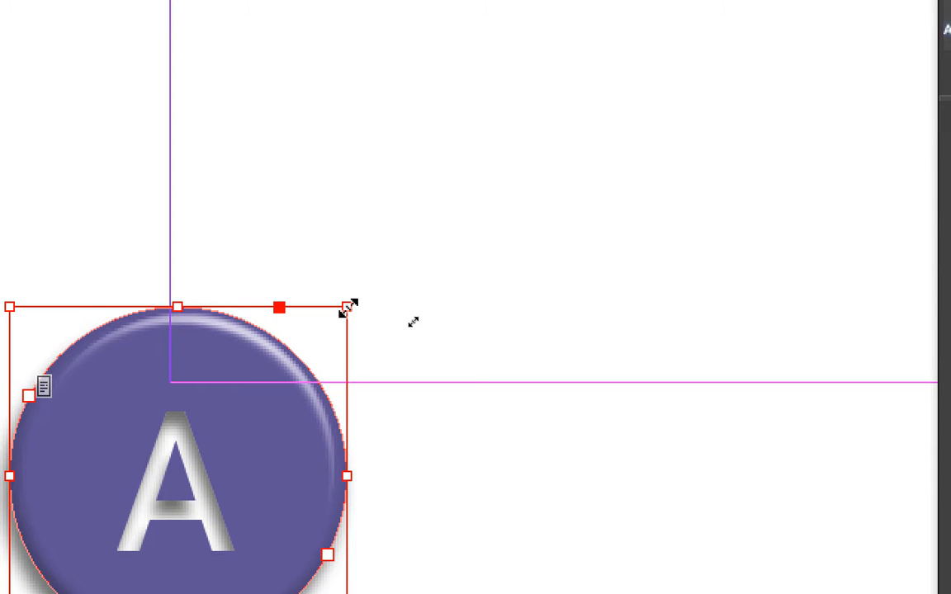
left_click_drag(347, 308, 271, 373)
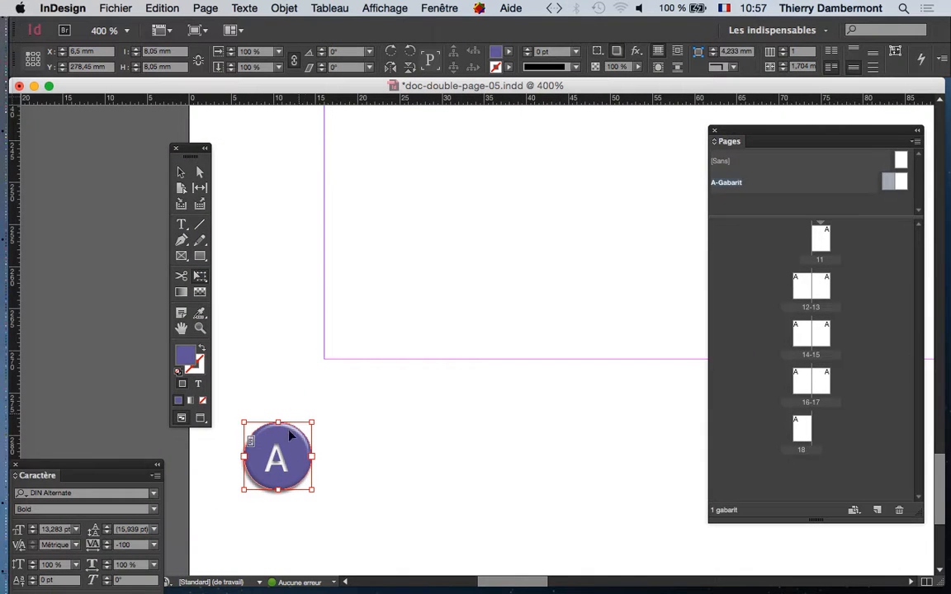
Examine the reduced circle's bevel, shadow and lettering at several magnifications.
key("super+equal")
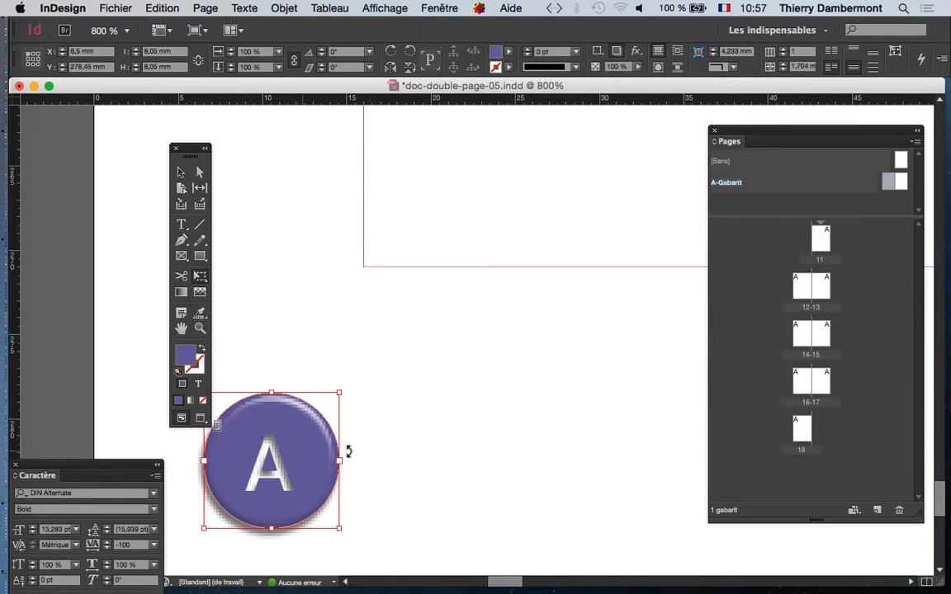
scroll(348, 451, "down", 3)
scroll(348, 452, "left", 2)
key("super+equal")
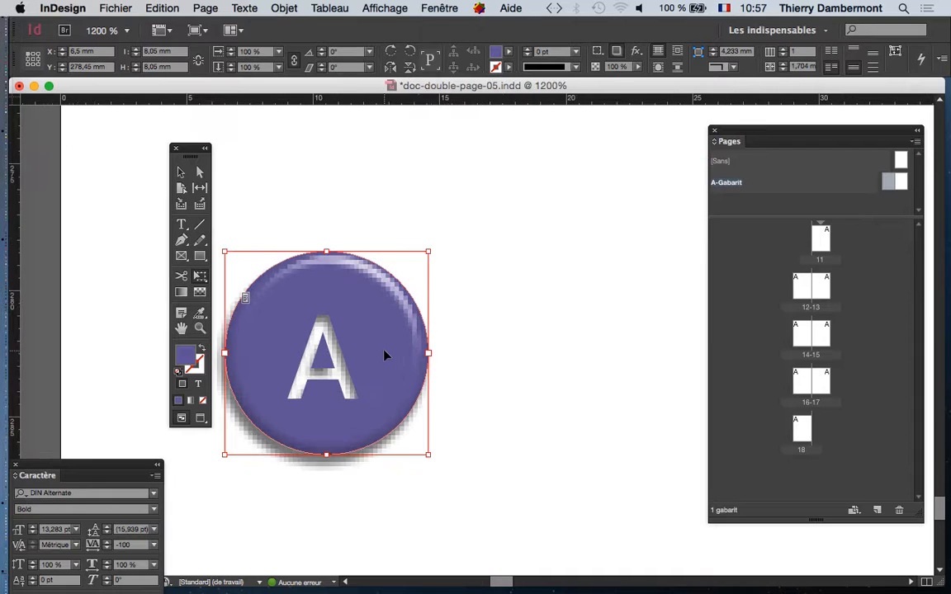
left_click(367, 7)
mouse_move(436, 241)
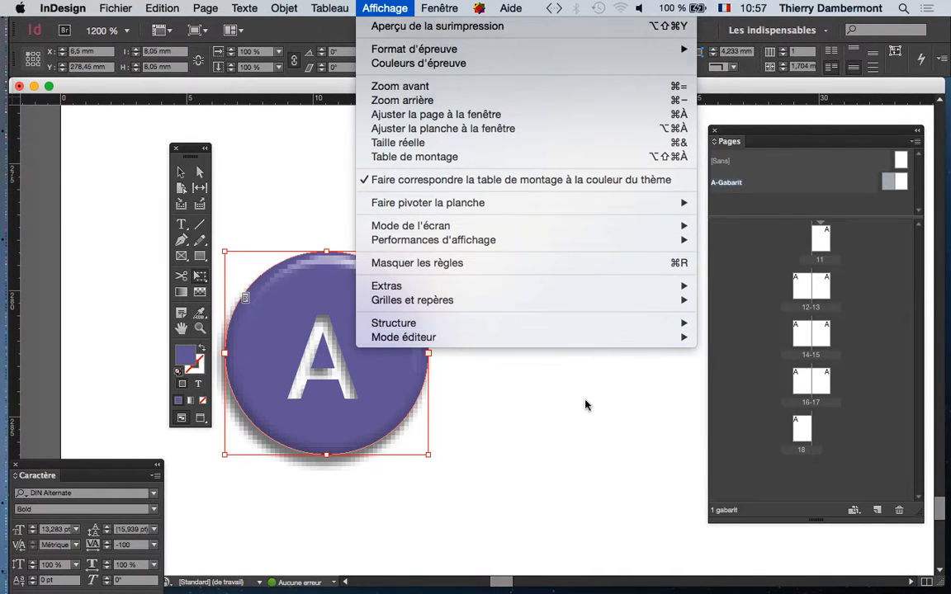
key("Escape")
key("super+minus")
key("super+minus")
key("super+minus")
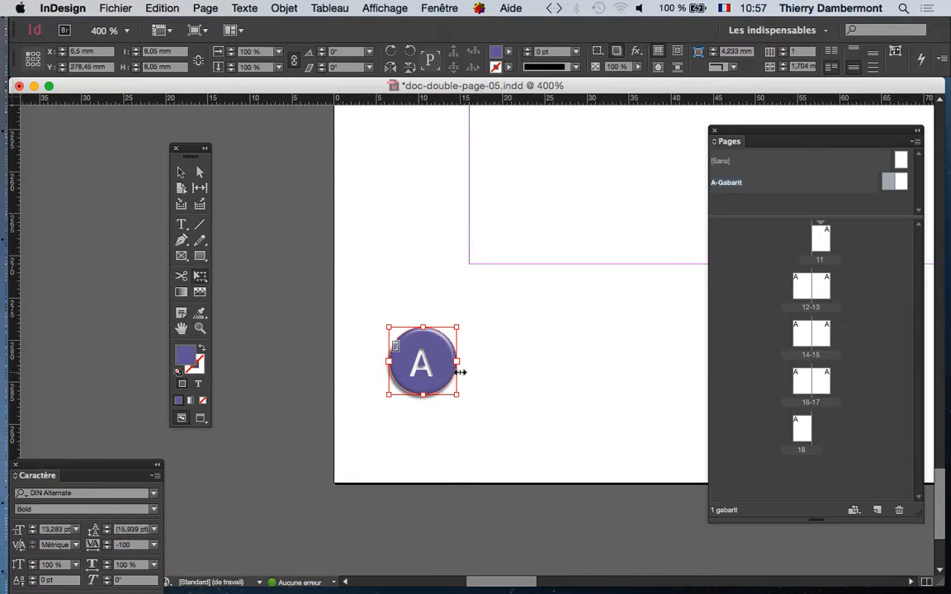
key("super+equal")
key("super+equal")
key("super+equal")
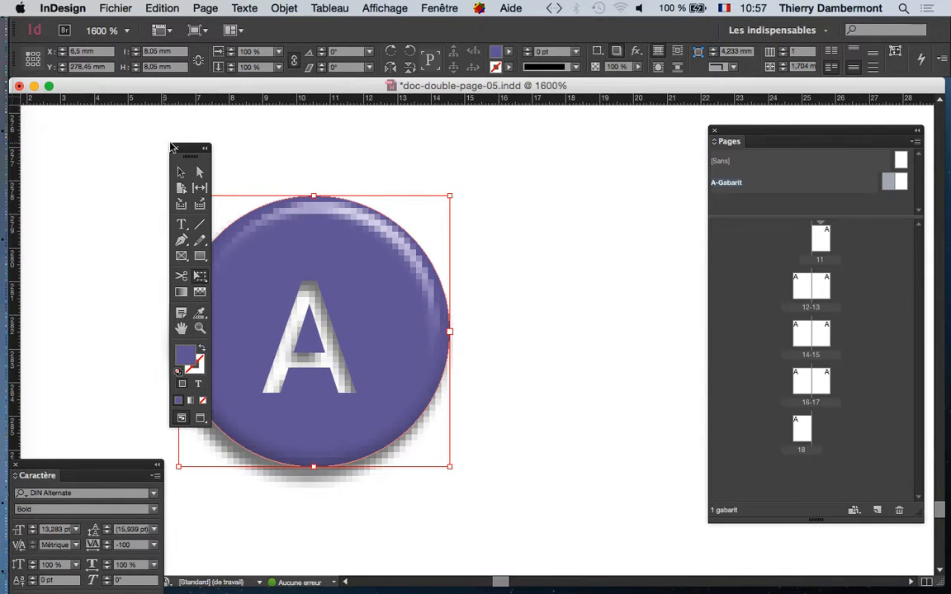
left_click_drag(174, 147, 74, 133)
key("super+minus")
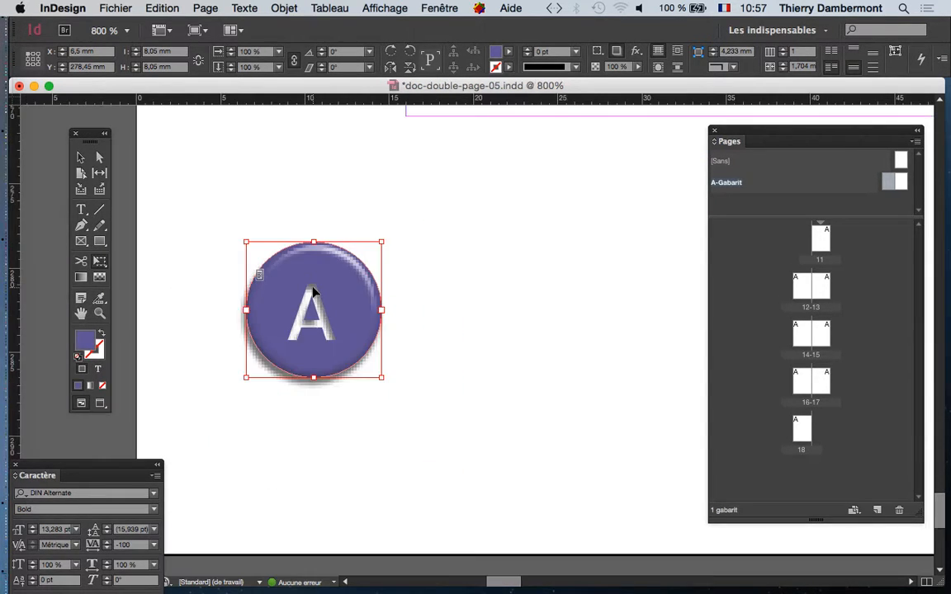
key("super+minus")
key("super+minus")
key("super+minus")
key("super+minus")
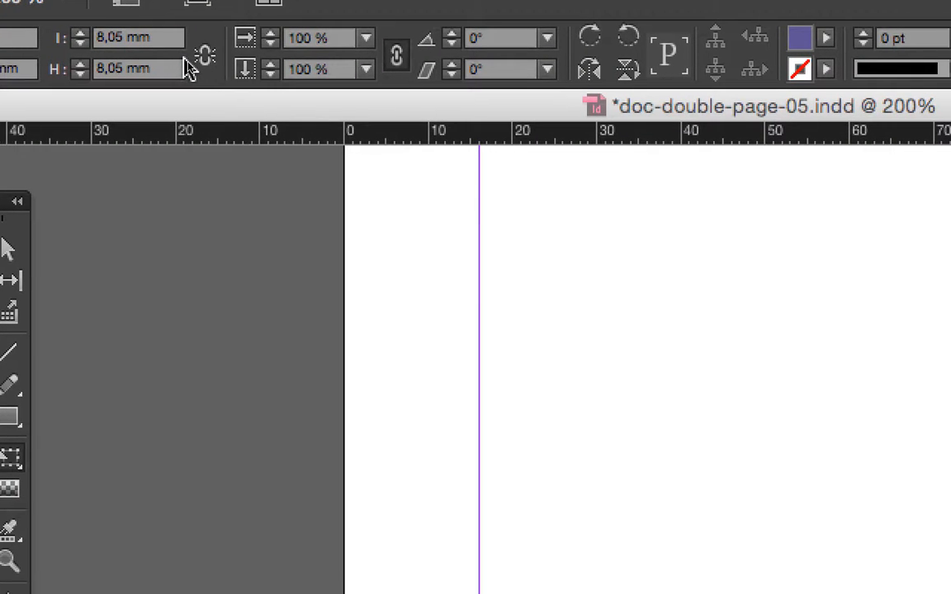
Constrain the circle's width and height proportions and set its width to 8 mm.
left_click(205, 58)
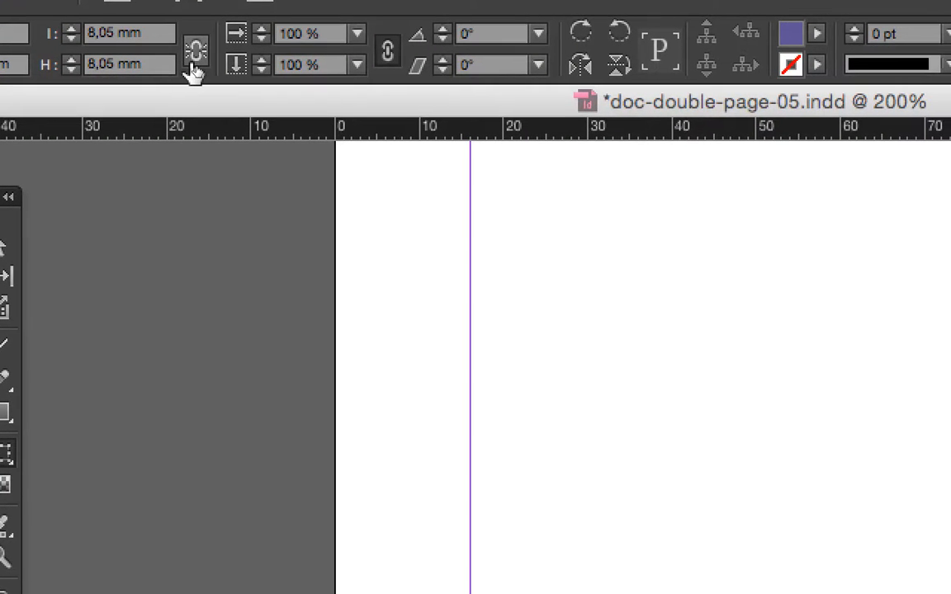
left_click(140, 41)
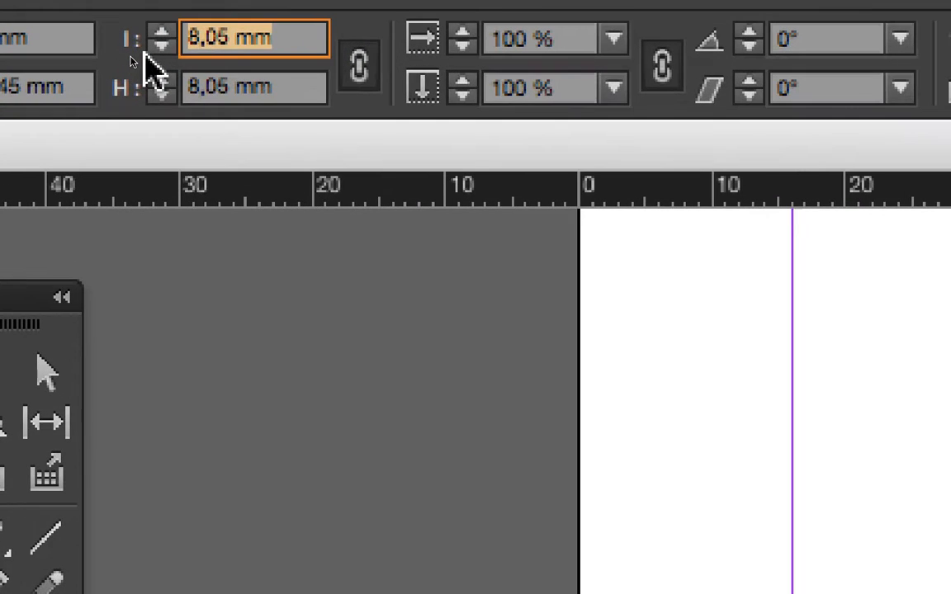
type("8")
key("Tab")
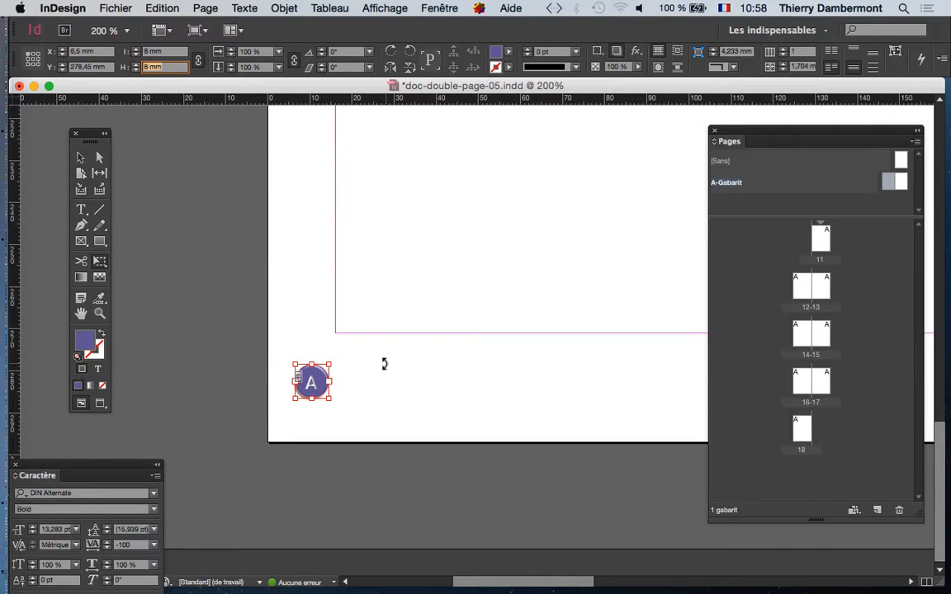
Set the page-number circle's height to 8,05 mm with its width kept in proportion.
type("8,05")
key("Return")
key("super+minus")
key("super+minus")
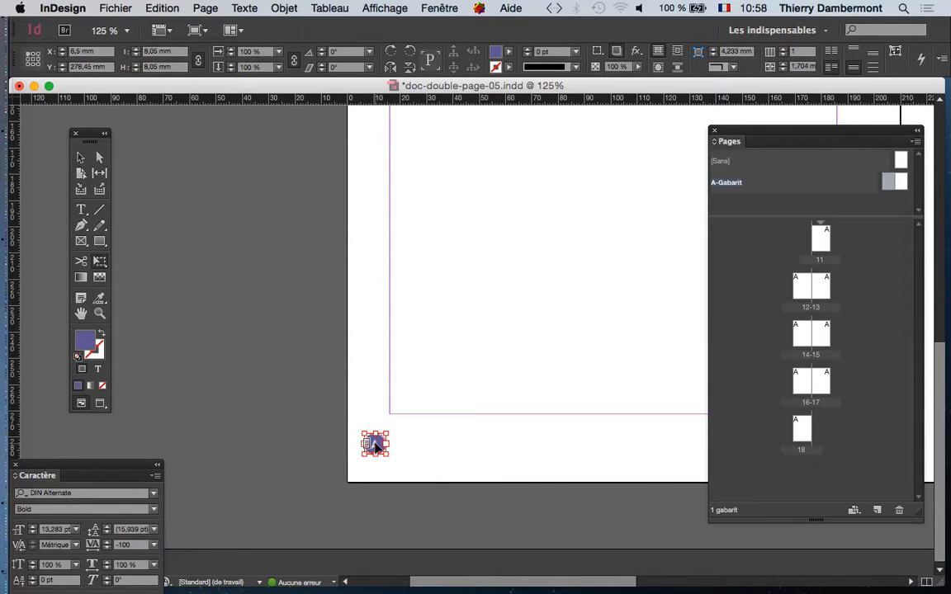
Move the circle to about X 15,5 mm, Y 273,3 mm, and enlarge it proportionally with its text to about 12,96 mm.
left_click_drag(375, 446, 396, 433)
key("super+minus")
key("super+minus")
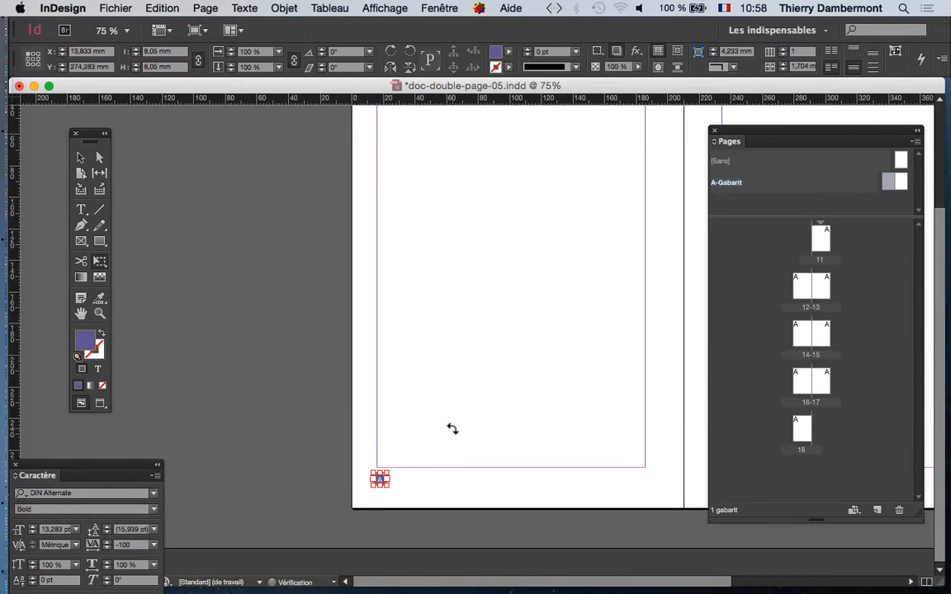
key("super+equal")
key("super+equal")
left_click_drag(357, 481, 392, 506)
key("super+equal")
key("super+equal")
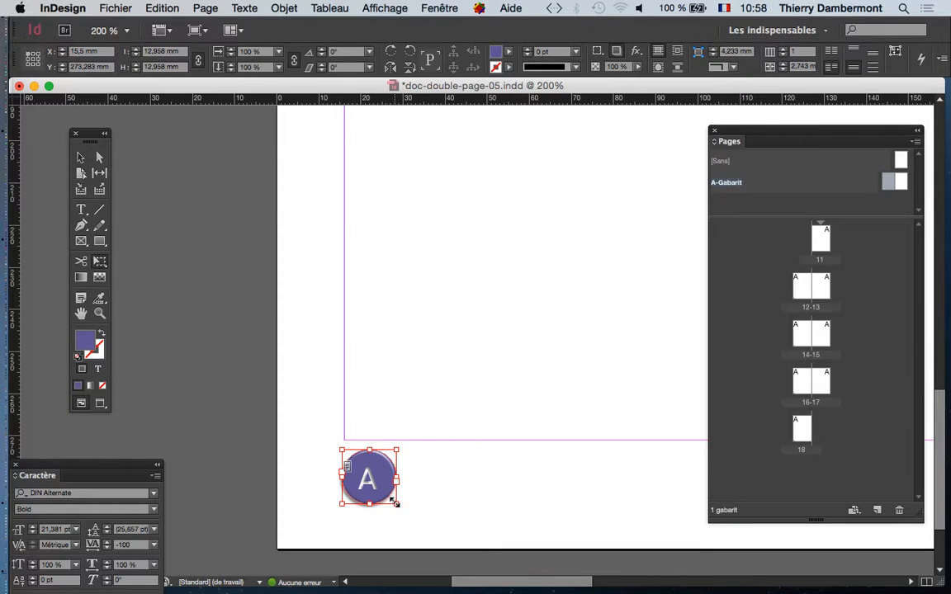
Examine the enlarged circle's size and placement against the whole master spread.
key("super+minus")
key("super+minus")
key("super+minus")
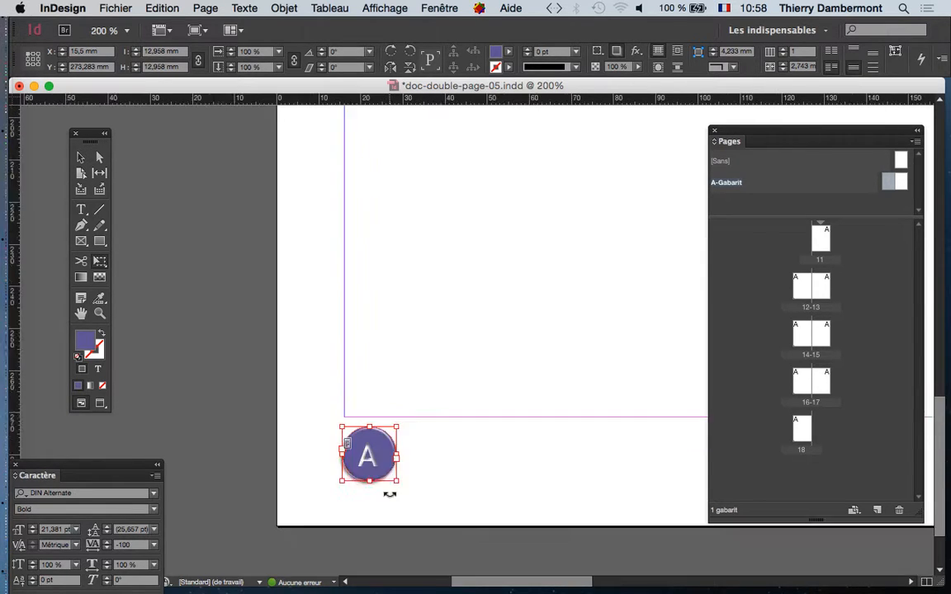
key("super+minus")
key("super+minus")
key("super+minus")
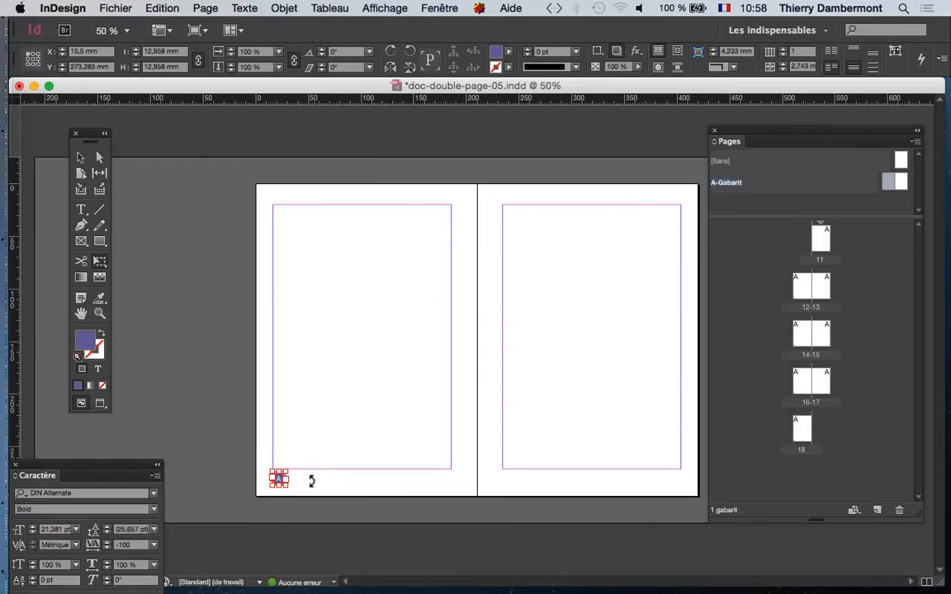
Move the page-number circle below the left master page's bottom margin to about X 20 mm, Y 274,8 mm.
key("super+equal")
key("super+equal")
scroll(319, 479, "down", 3)
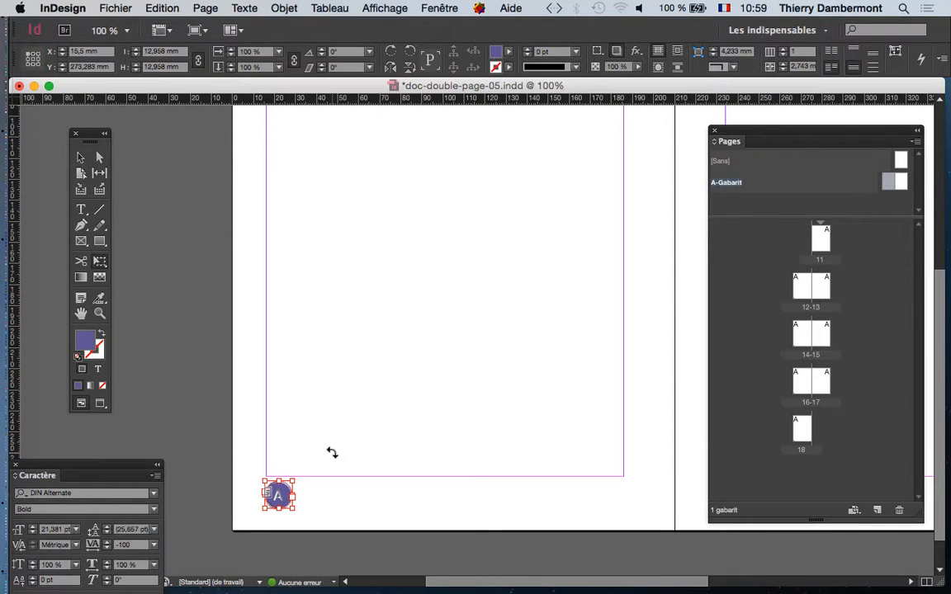
scroll(298, 501, "up", 1)
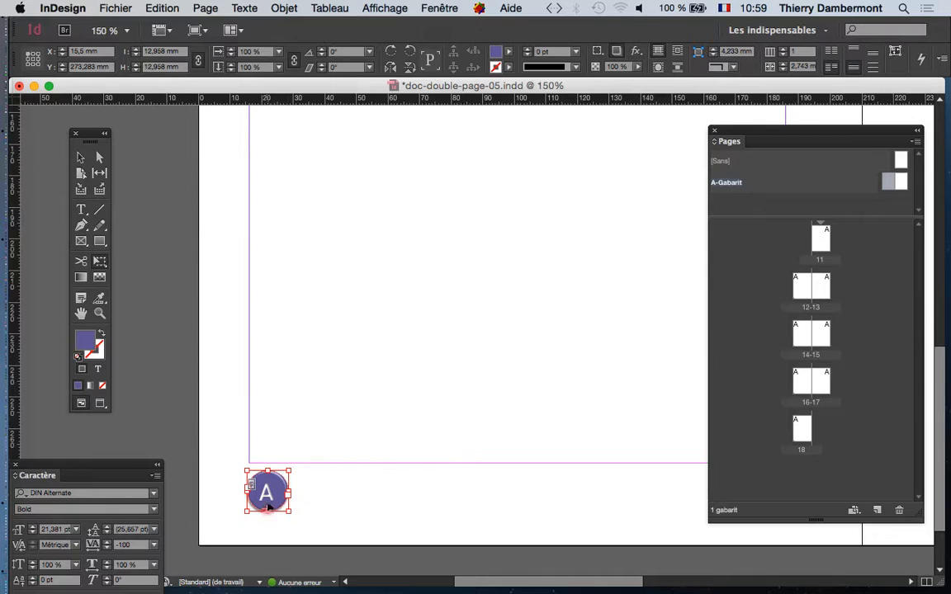
left_click_drag(268, 507, 289, 499)
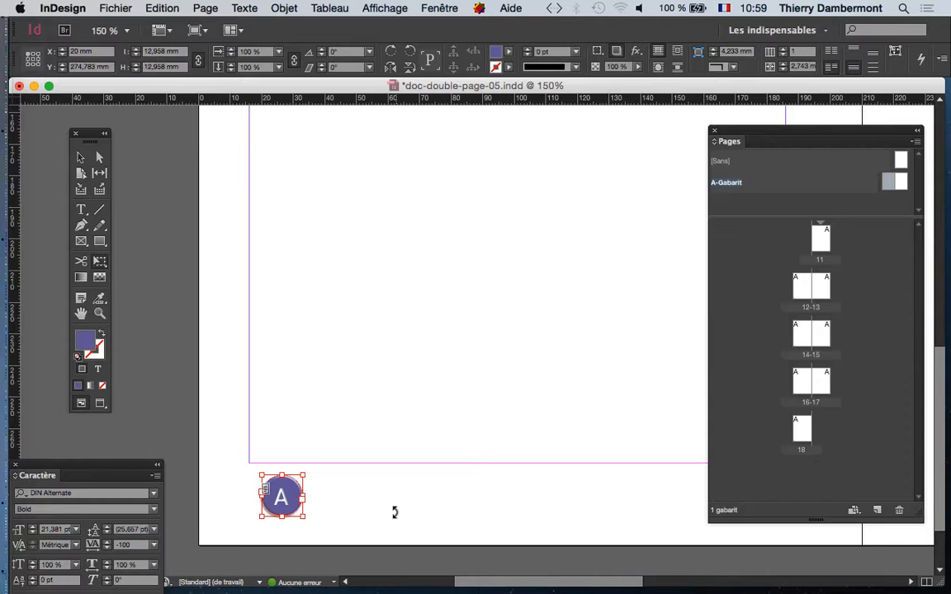
left_click_drag(350, 308, 269, 176)
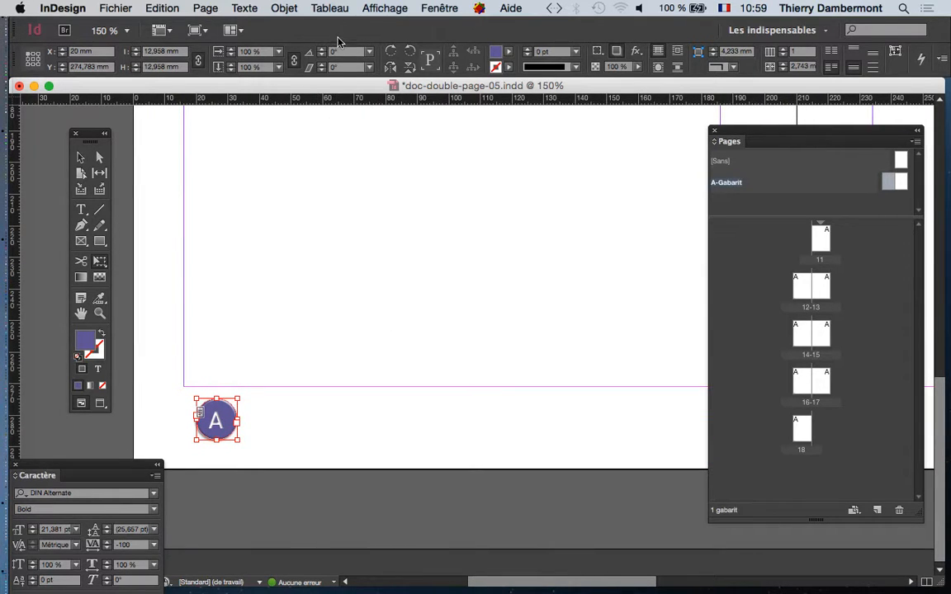
Select the page-number circle and display the object styles beside it.
left_click(297, 453)
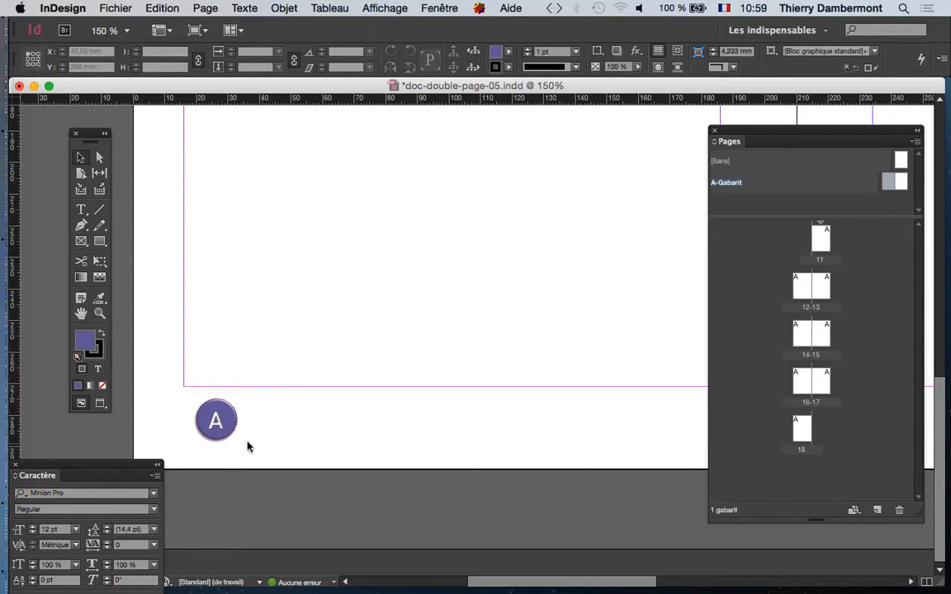
left_click(219, 438)
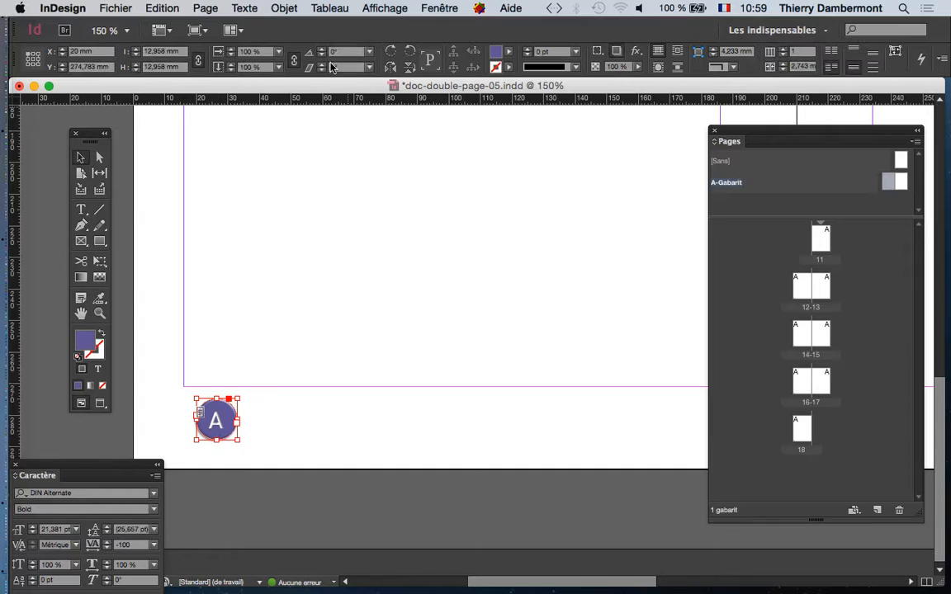
left_click(440, 7)
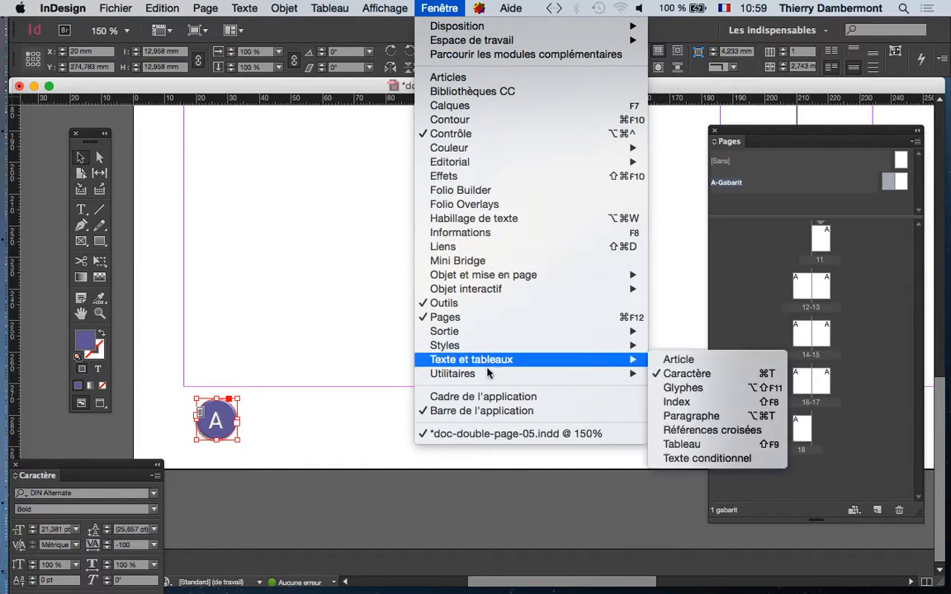
mouse_move(493, 351)
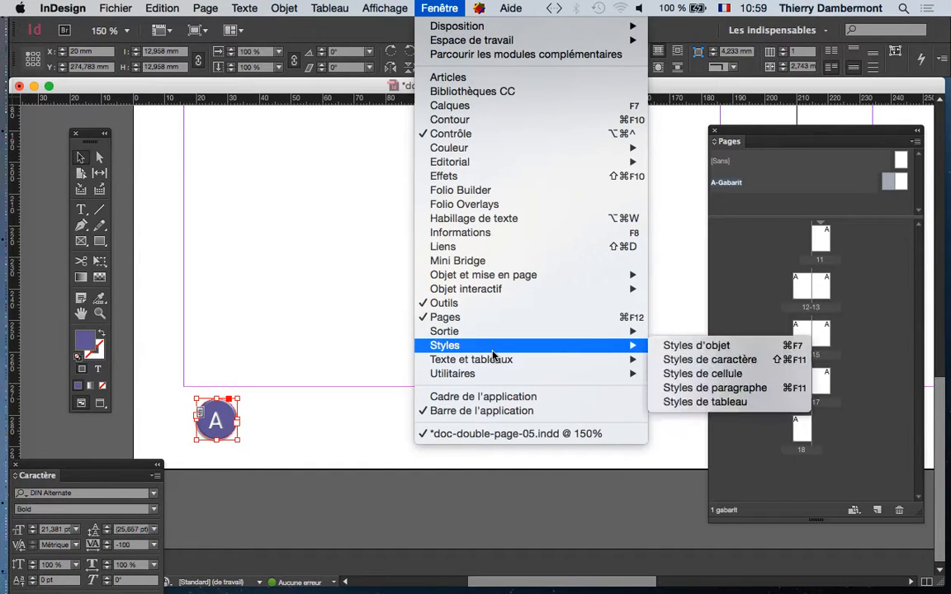
left_click(758, 351)
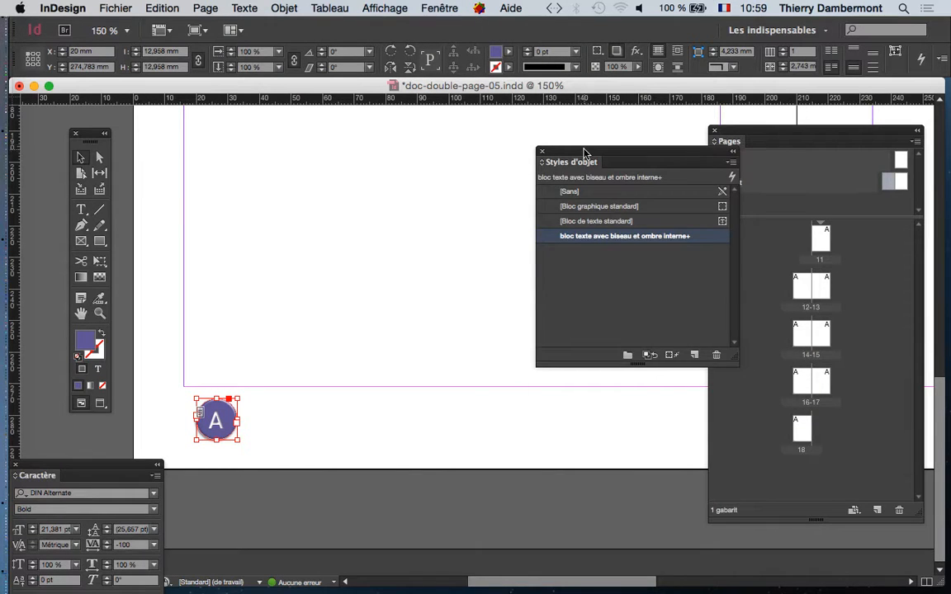
left_click_drag(594, 151, 376, 154)
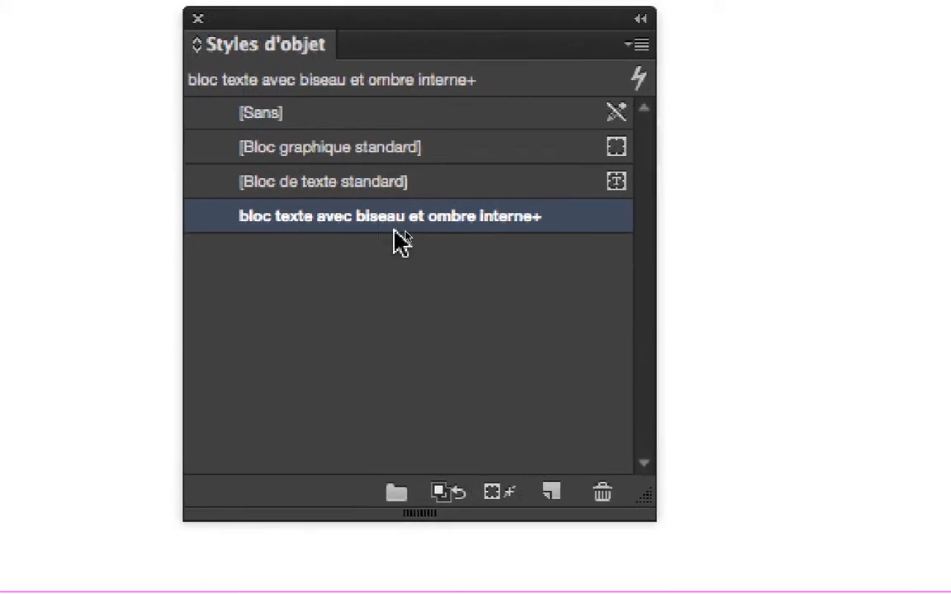
Redefine the object style "bloc texte avec biseau et ombre interne" from the selected circle's current attributes.
mouse_move(682, 48)
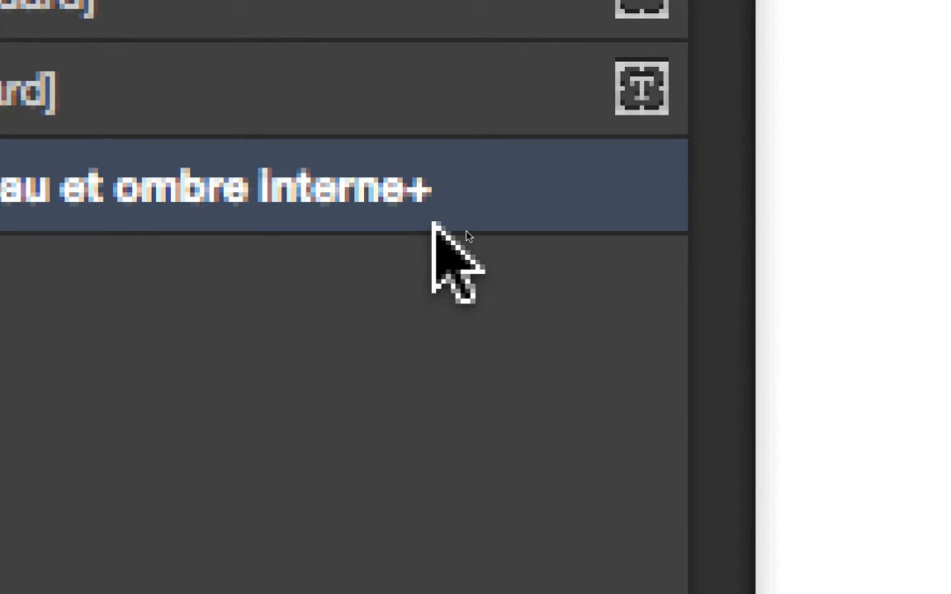
scroll(237, 431, "up", 5)
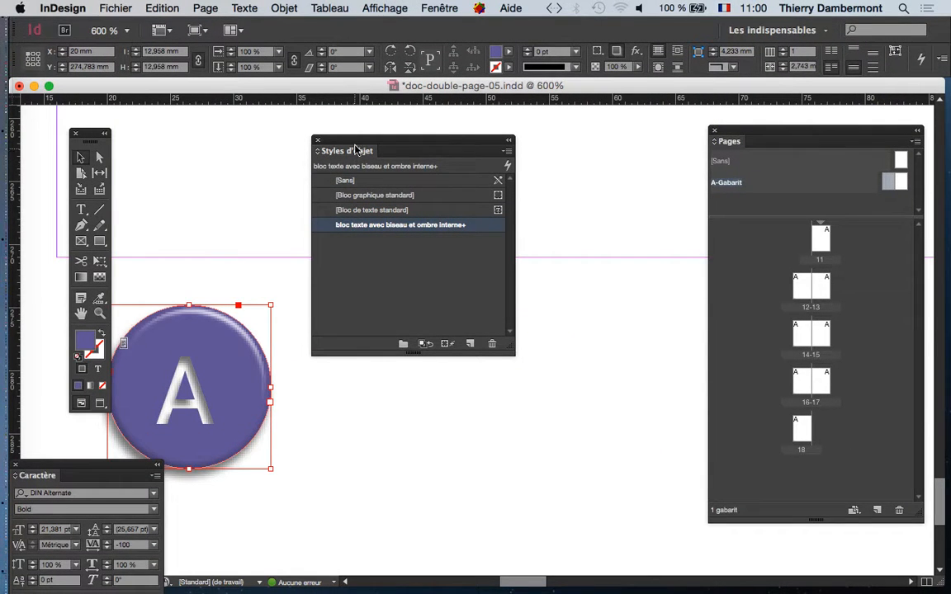
left_click_drag(357, 149, 385, 180)
left_click_drag(86, 133, 44, 131)
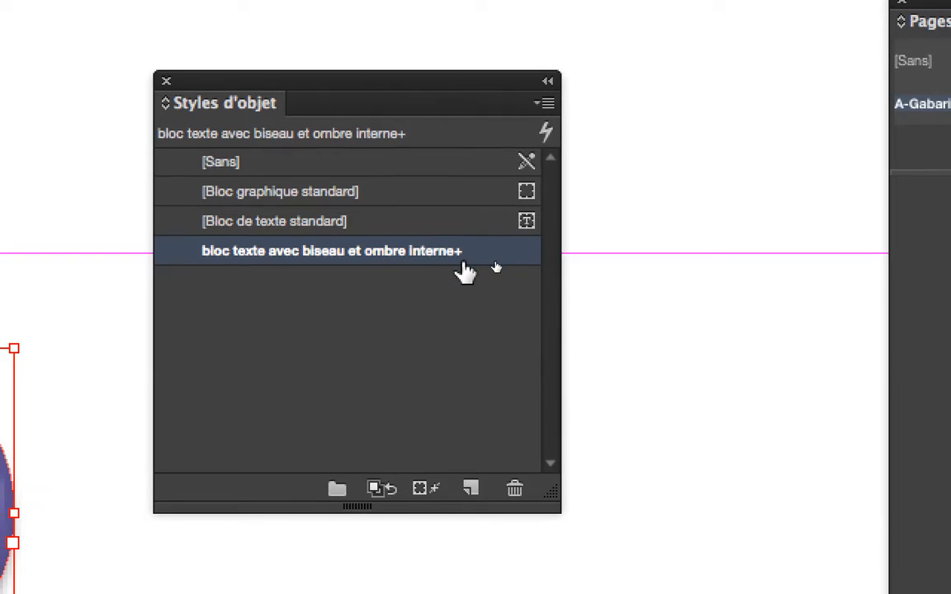
mouse_move(465, 268)
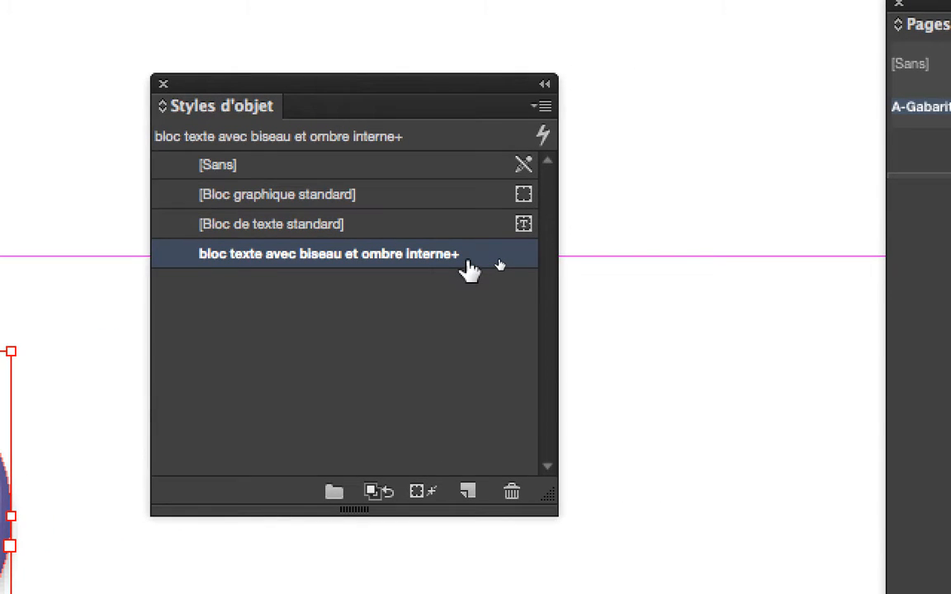
mouse_move(467, 270)
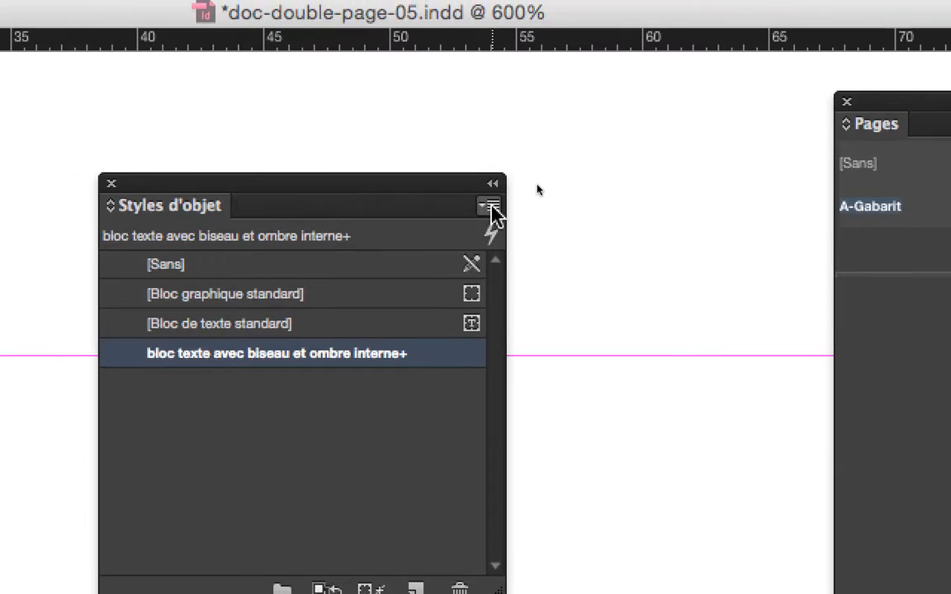
left_click(622, 47)
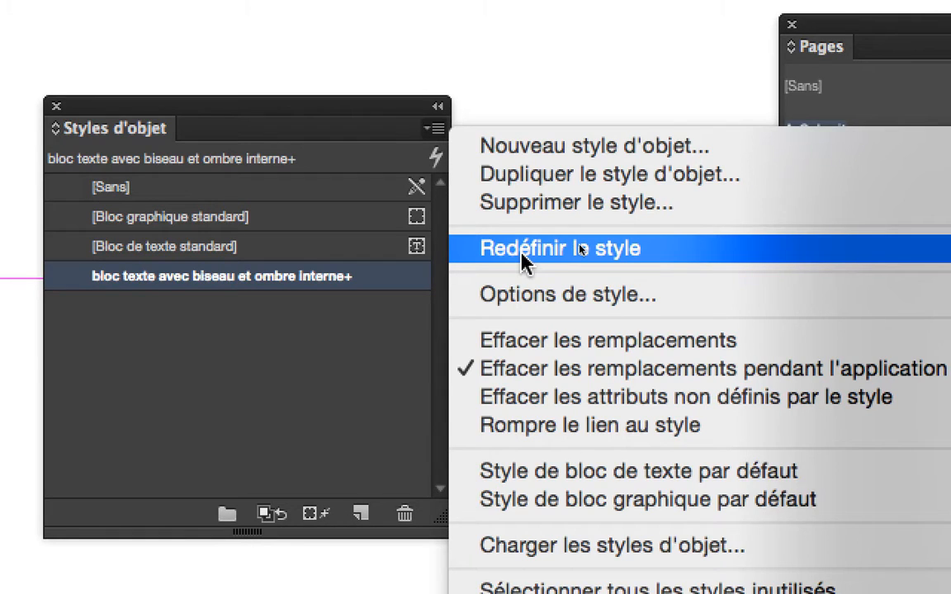
left_click(521, 251)
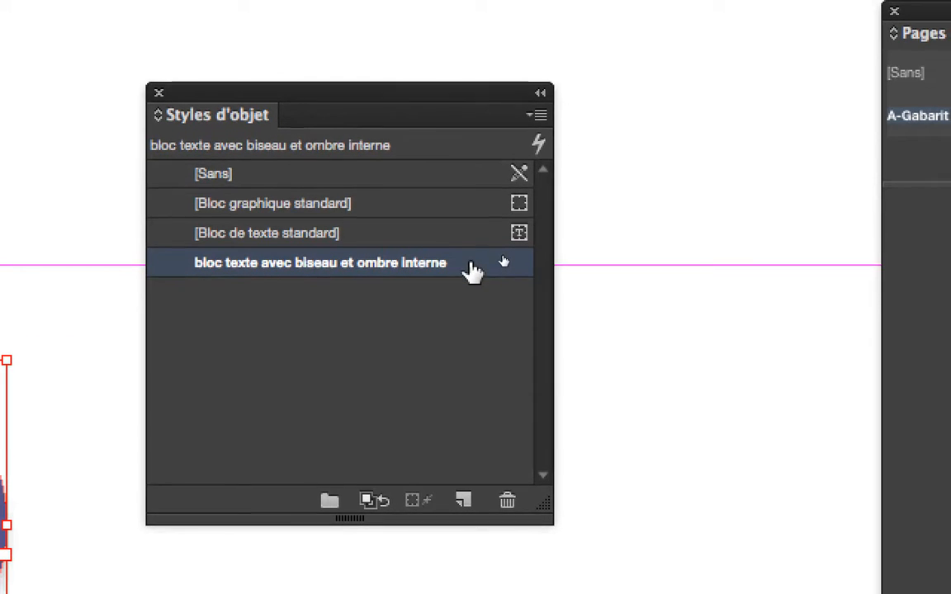
Examine the redefined style's object drop shadow and its text drop and inner shadow settings, leaving the options without changes.
double_click(472, 264)
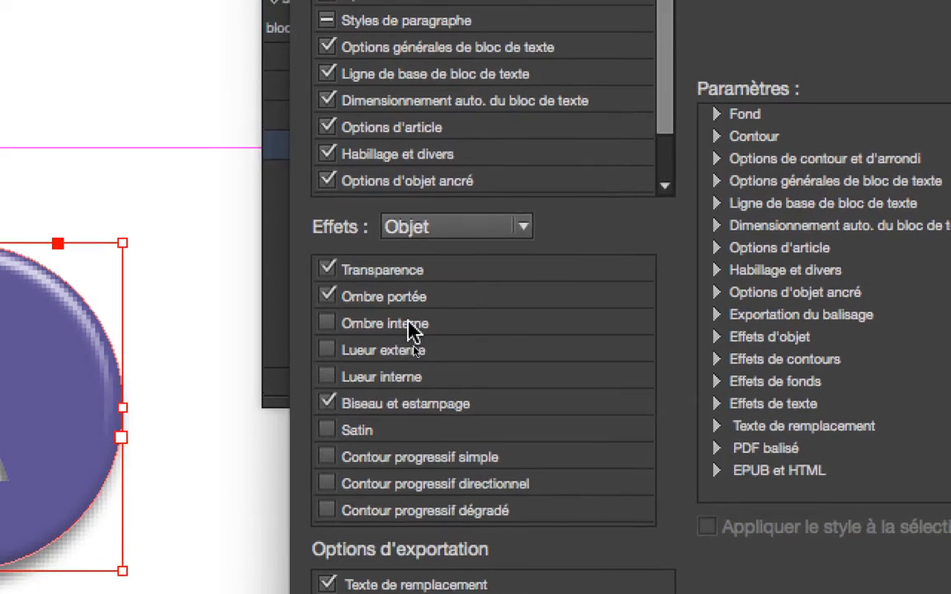
left_click(318, 413)
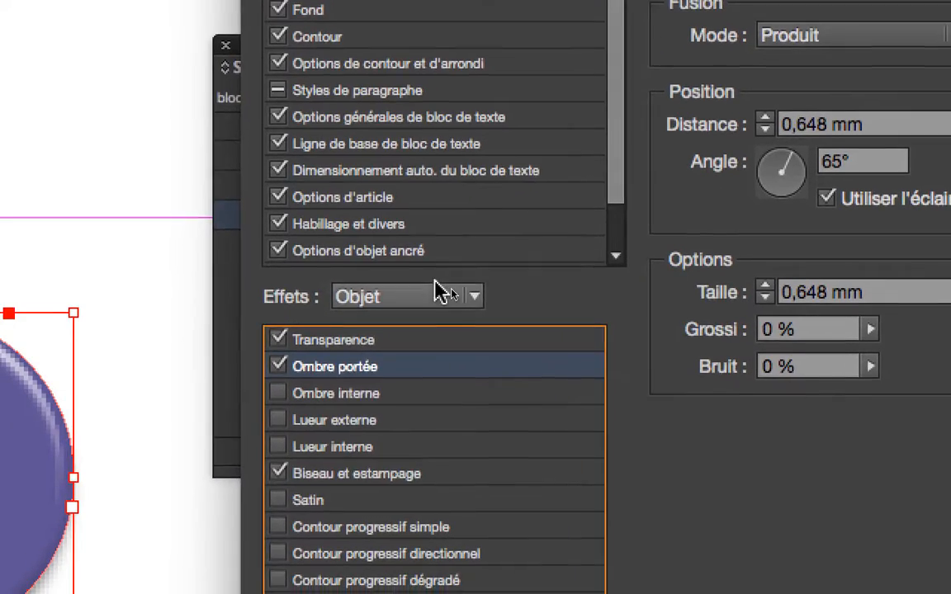
left_click(181, 389)
key("Escape")
key("Down")
key("Down")
key("Down")
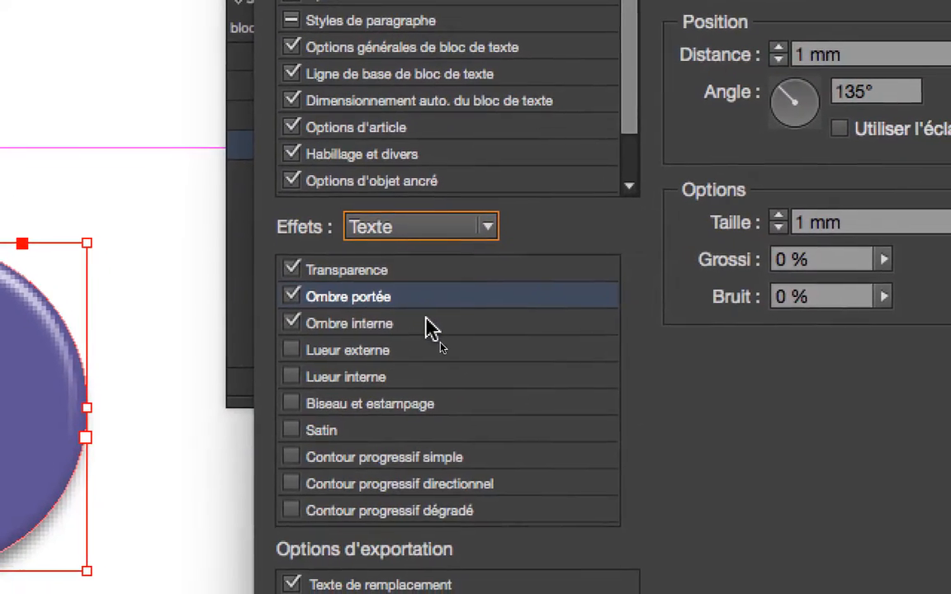
left_click(442, 353)
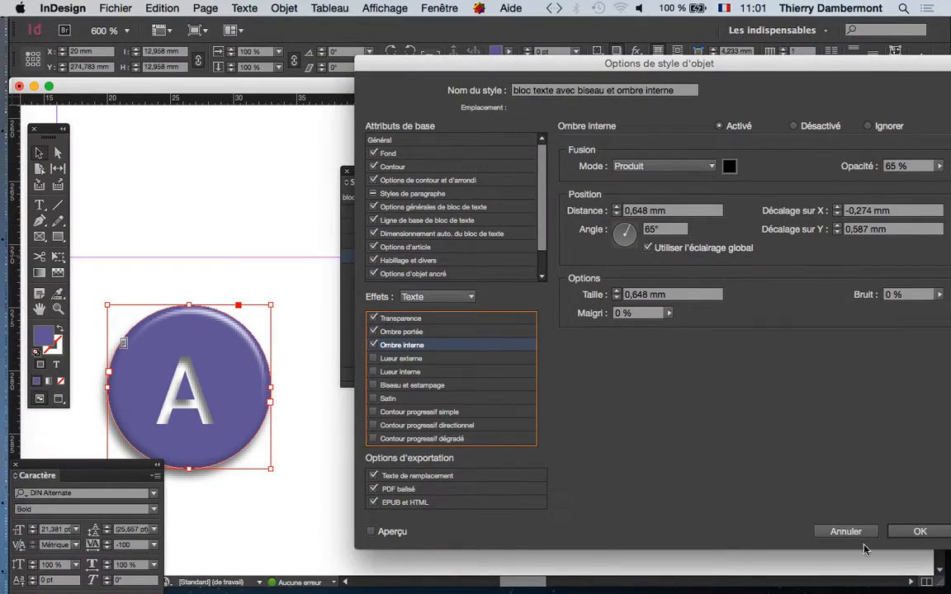
left_click(844, 532)
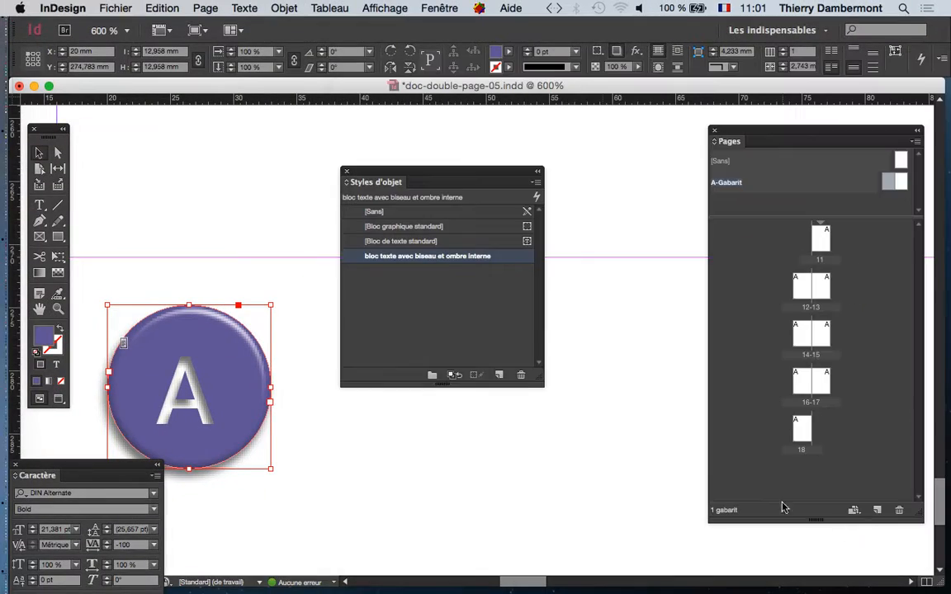
left_click_drag(382, 175, 519, 170)
left_click_drag(281, 297, 418, 198)
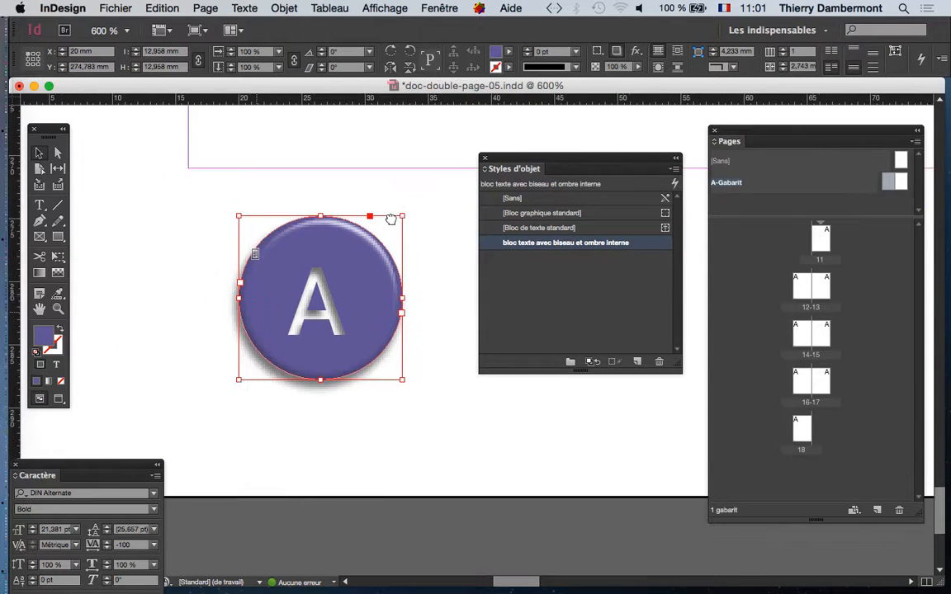